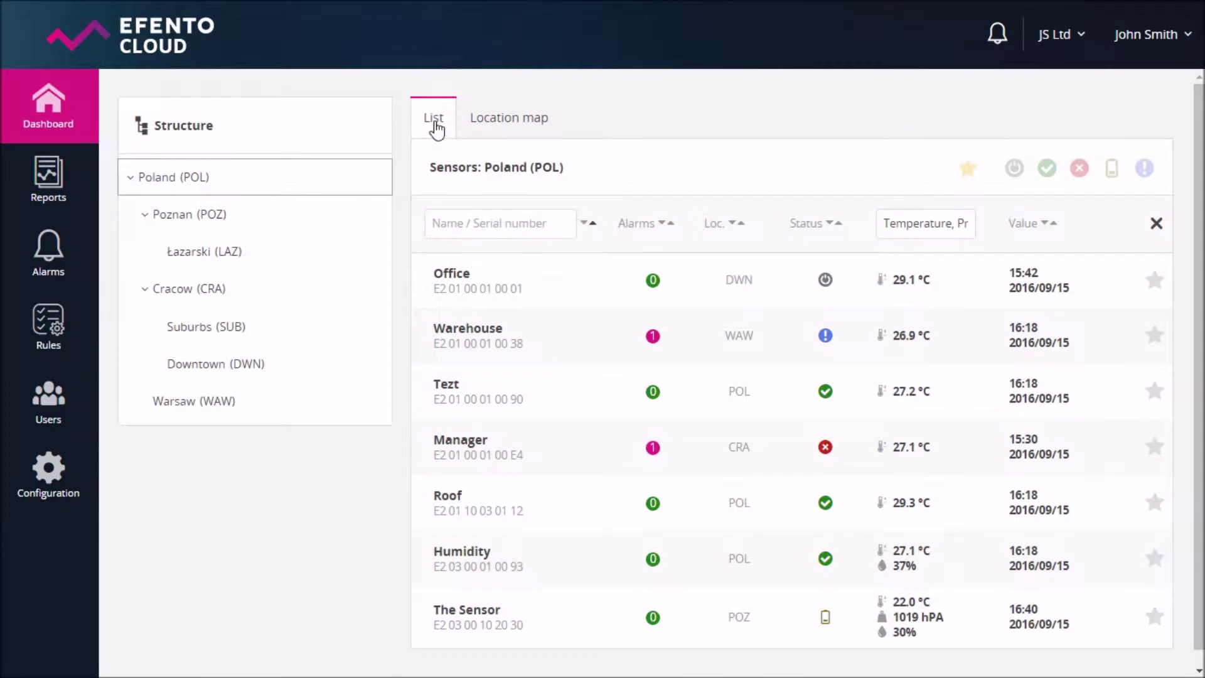
- View Poland's sensors on the location map, shift the floor plan slightly, and return to the sensor list
click(490, 124)
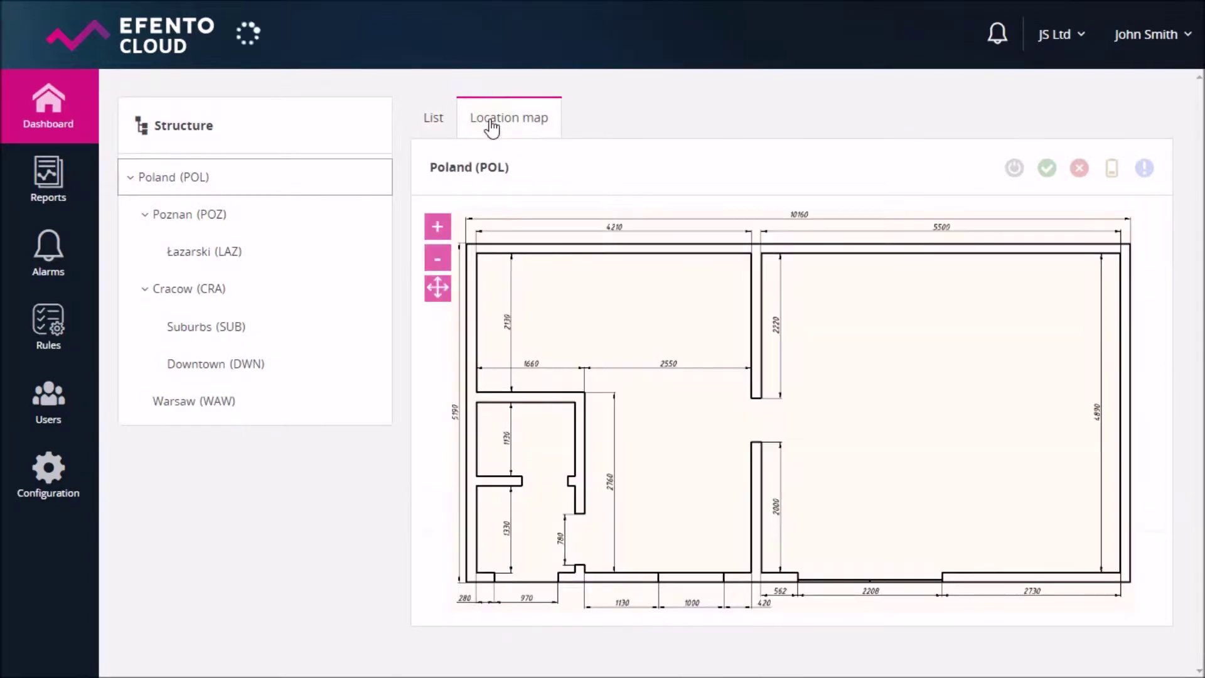
drag(691, 333, 697, 307)
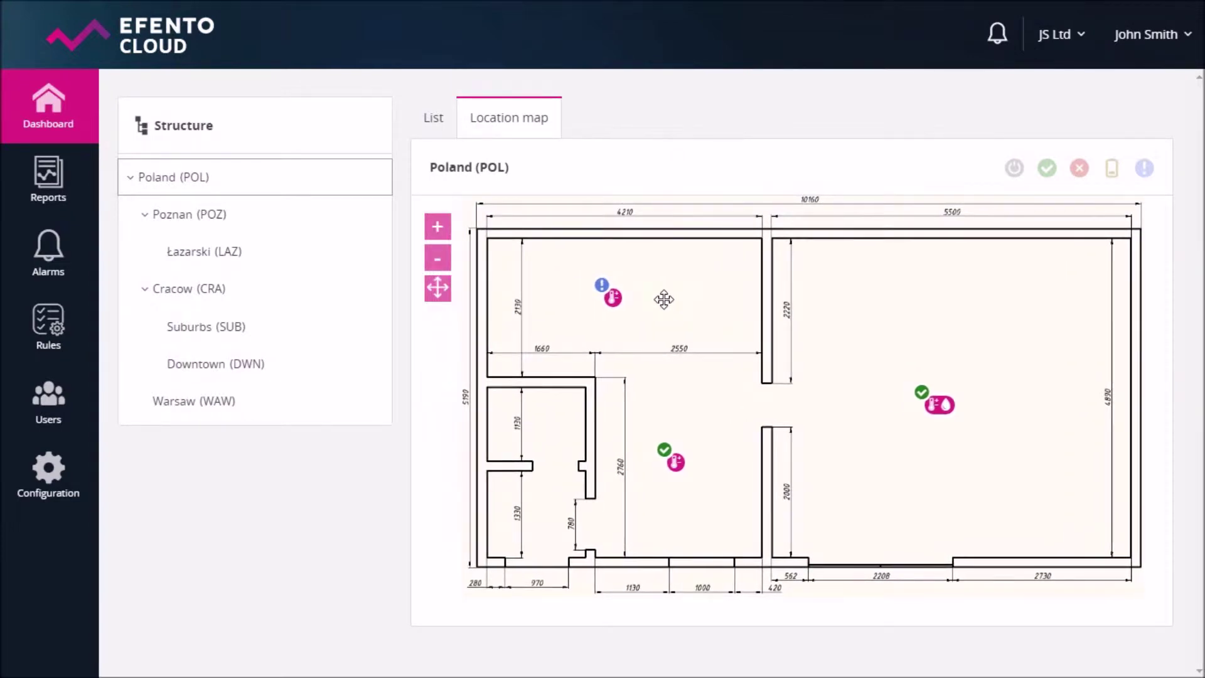
click(434, 130)
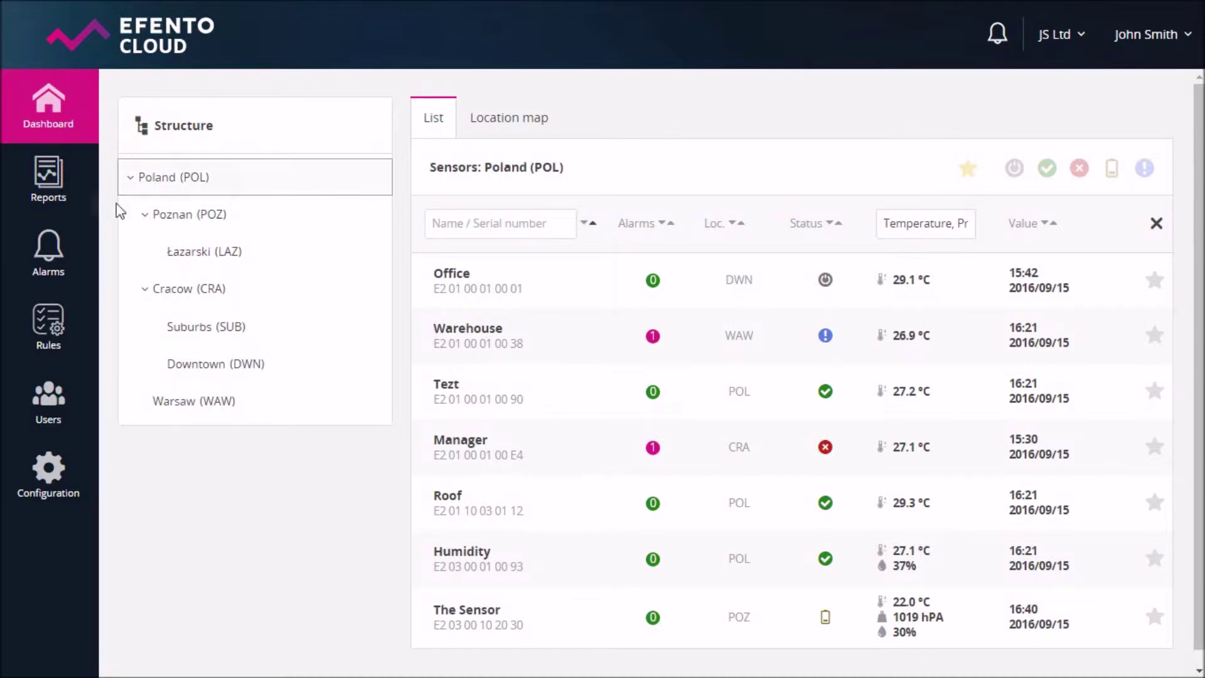
- Browse the sensor lists of Poznan, Cracow, Warsaw and Downtown, and return to the Poland sensors
click(162, 231)
click(187, 300)
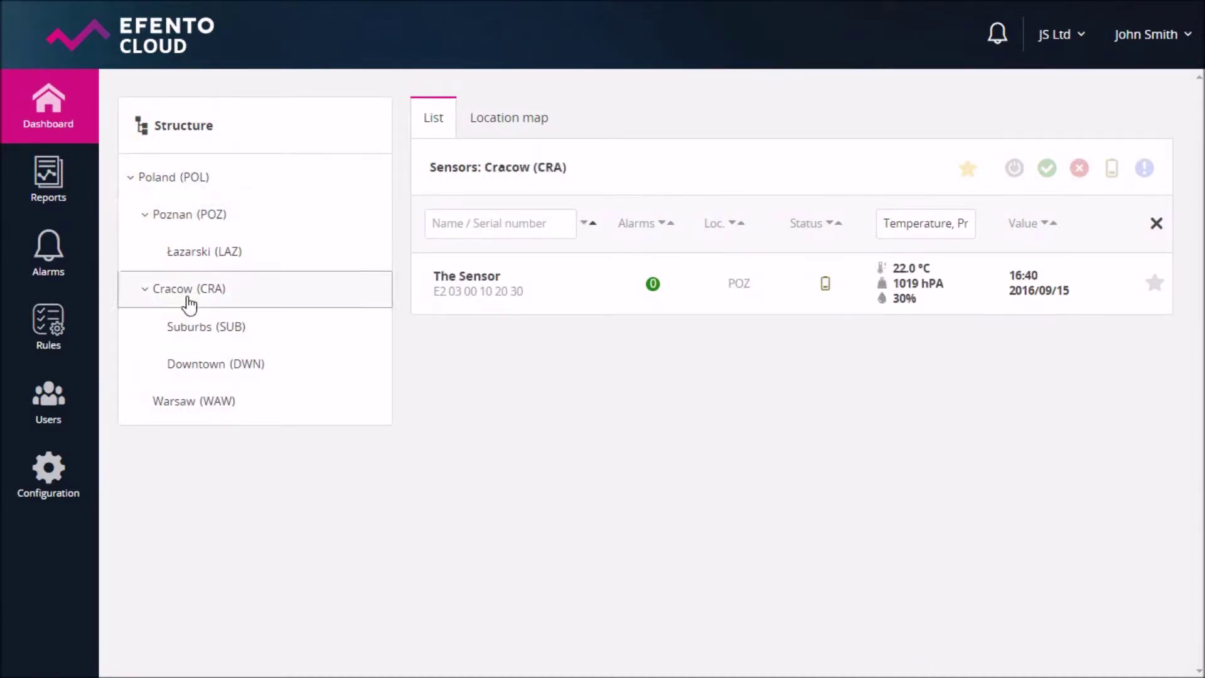
click(201, 407)
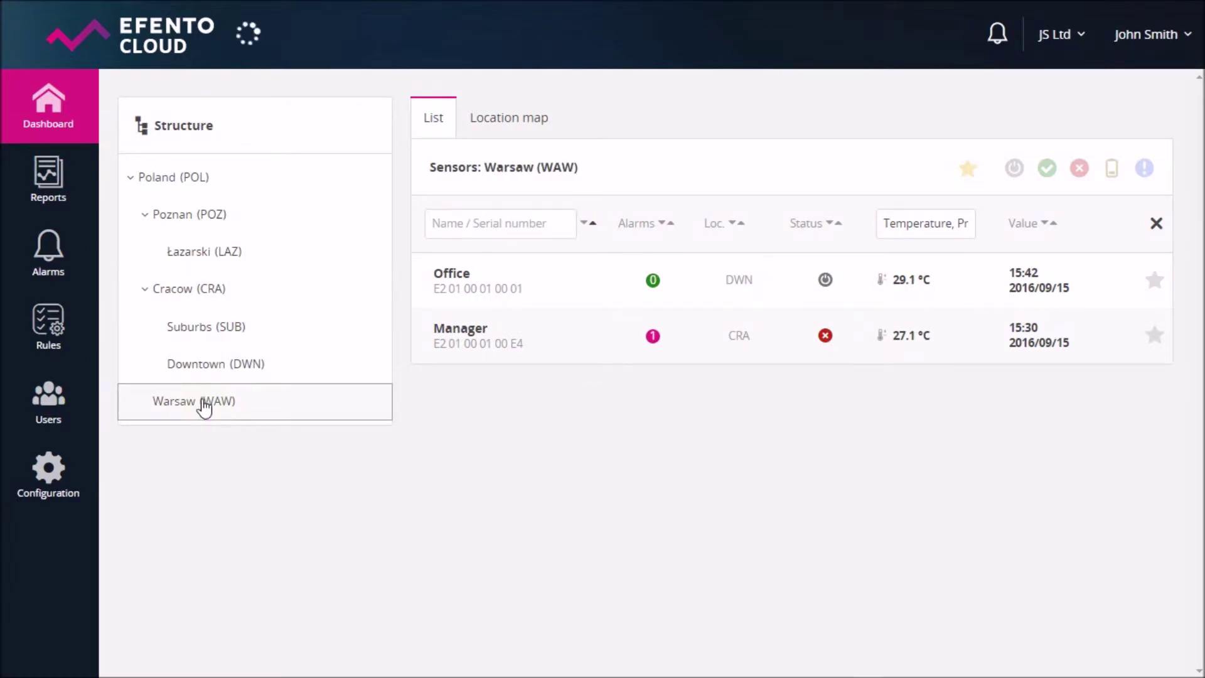
click(217, 375)
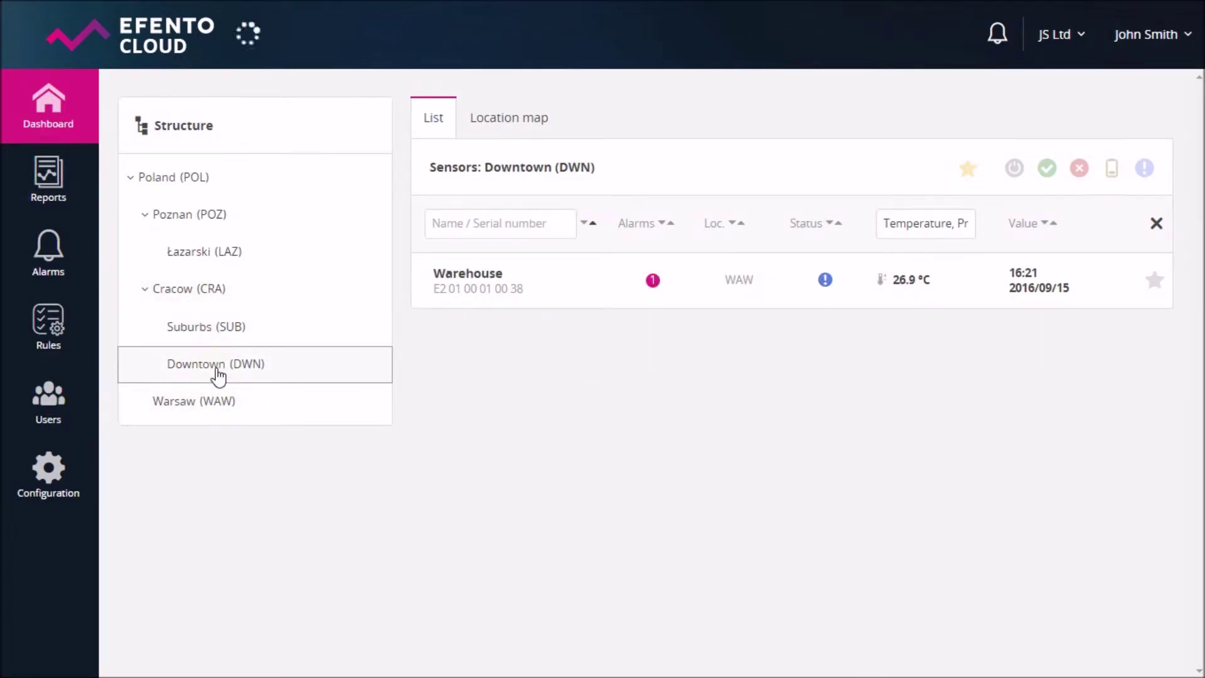
click(195, 182)
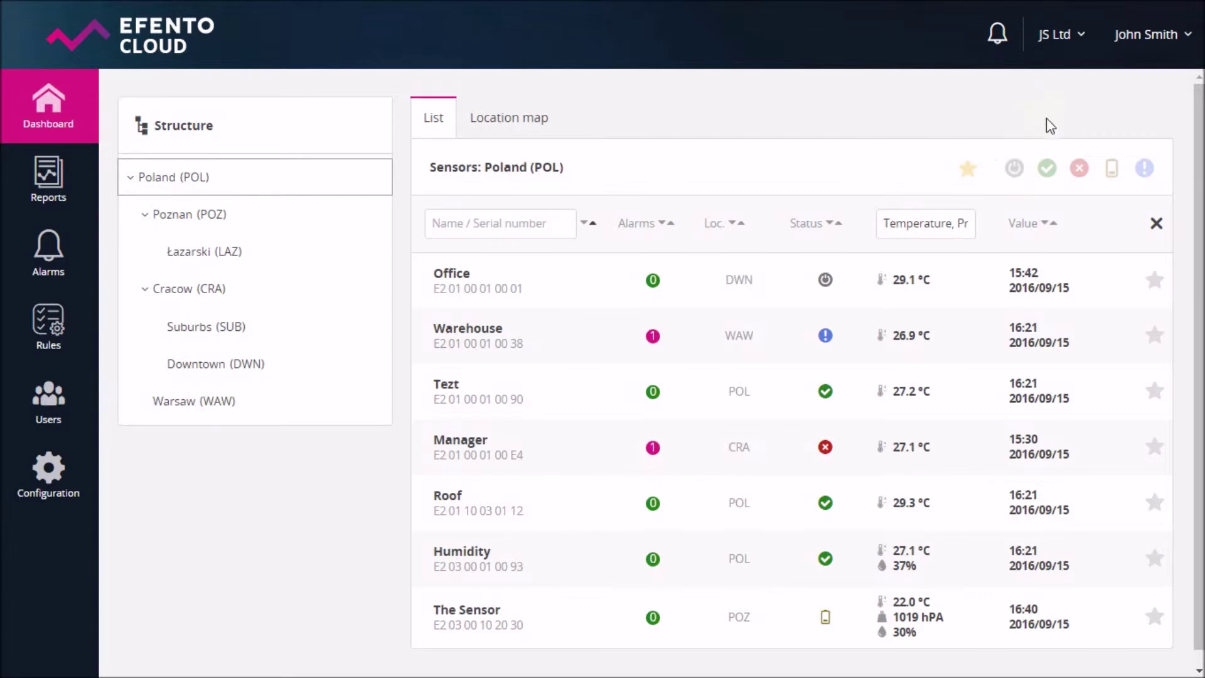
- Filter the sensor list by status, adding the red-cross, Low battery, Working, power and blue exclamation-mark statuses one by one
click(1079, 168)
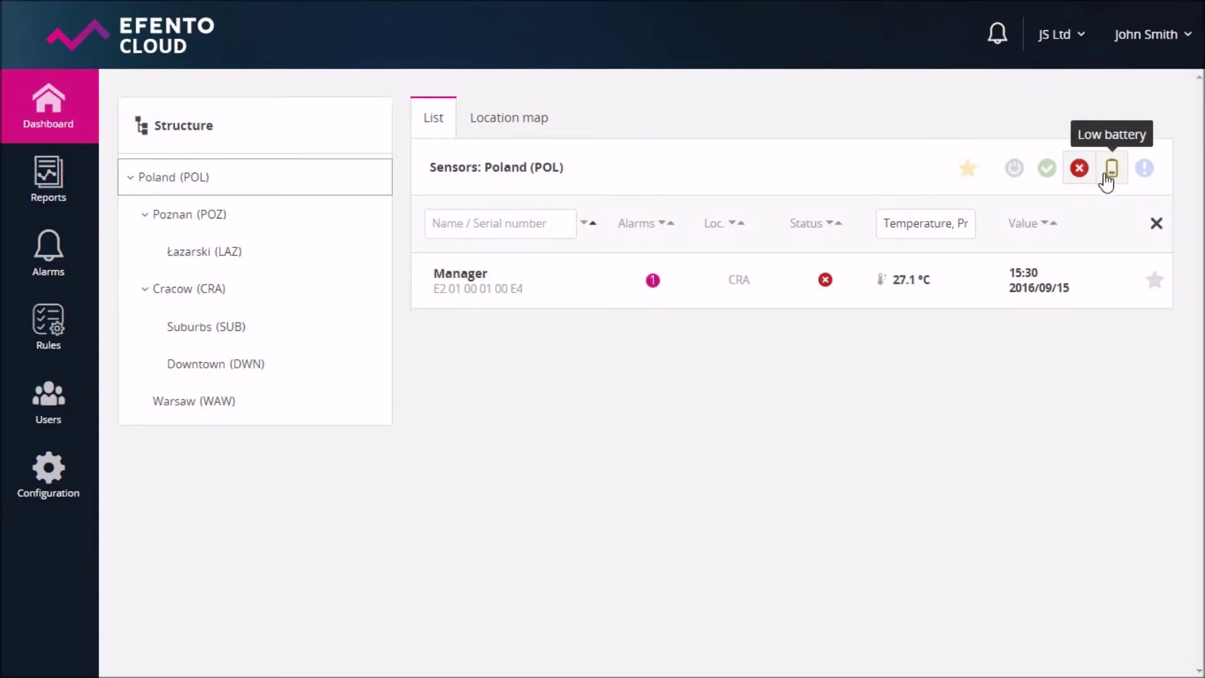
click(1108, 176)
click(1047, 170)
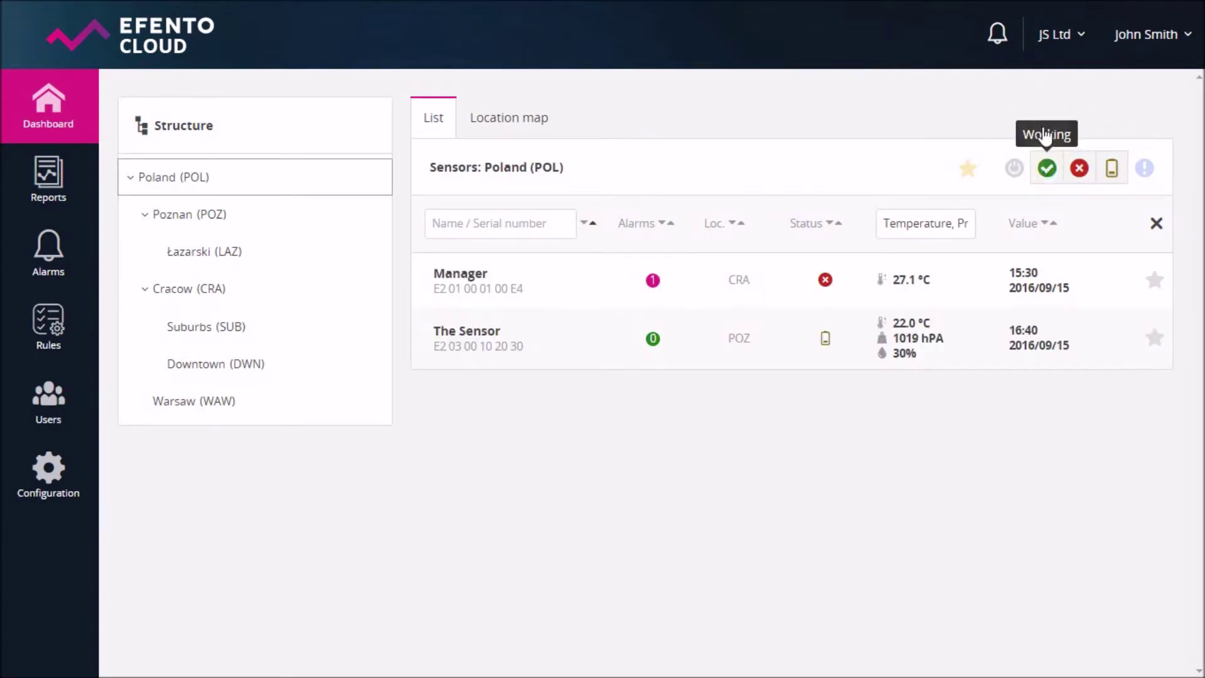
click(1014, 168)
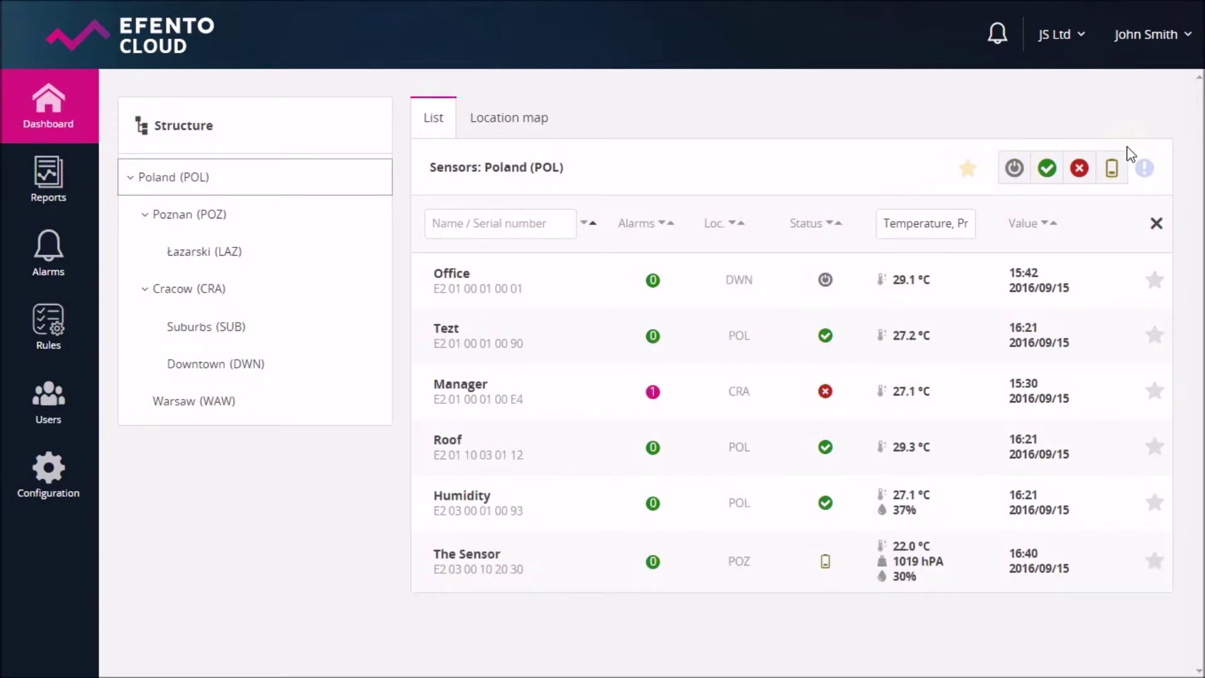
click(1143, 167)
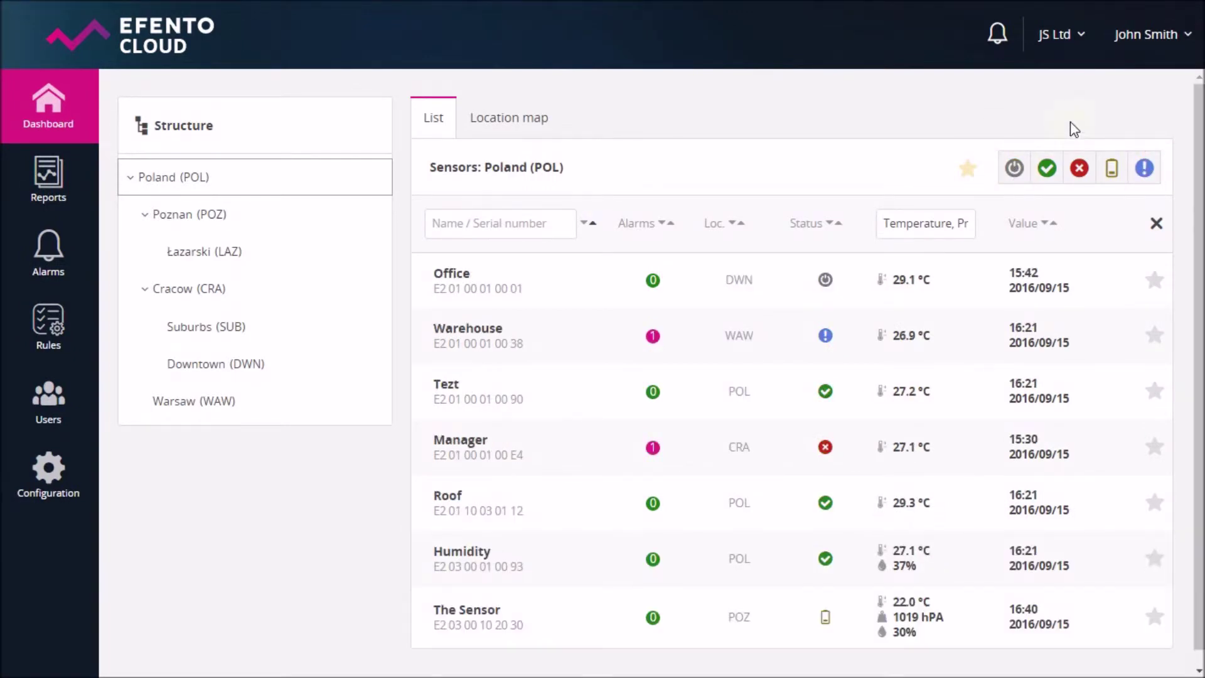
- Mark the Warehouse and Manager sensors as favourites
click(1154, 337)
click(1155, 448)
- Show only the favourite sensors, and clear both the status filters and the favourites filter
click(965, 182)
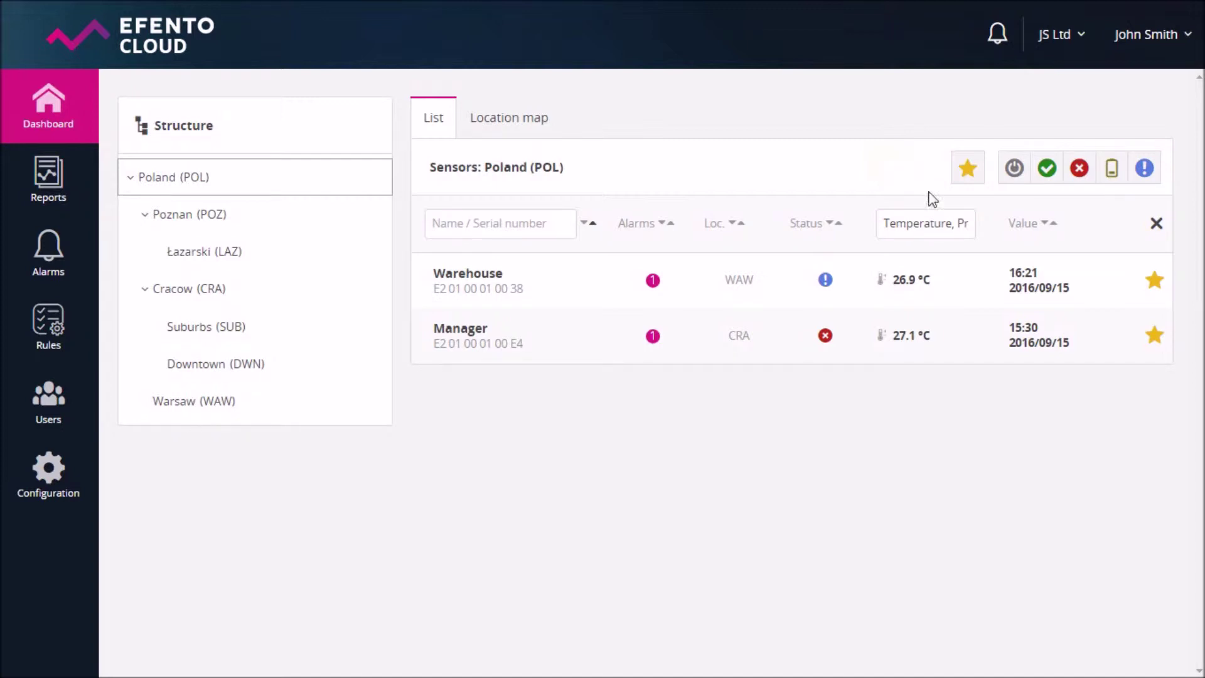
click(1156, 225)
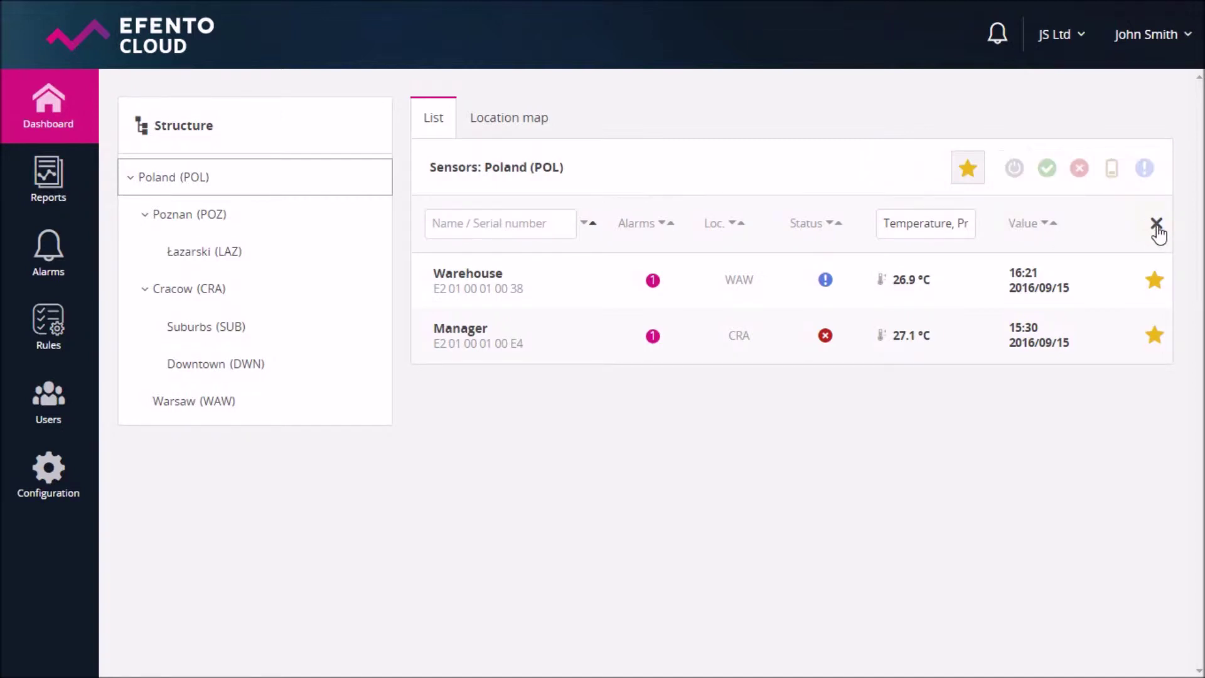
click(970, 174)
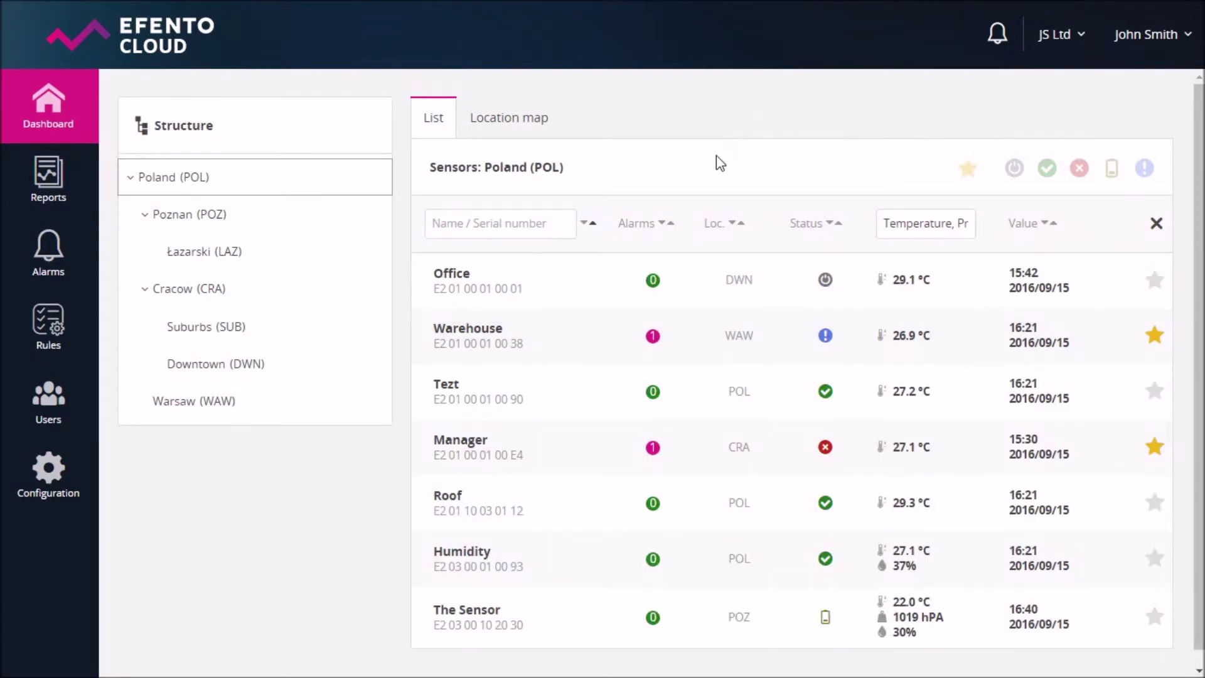
- Search the sensors by name or serial number for "Hu", "E4" and "a", and clear the search
click(533, 219)
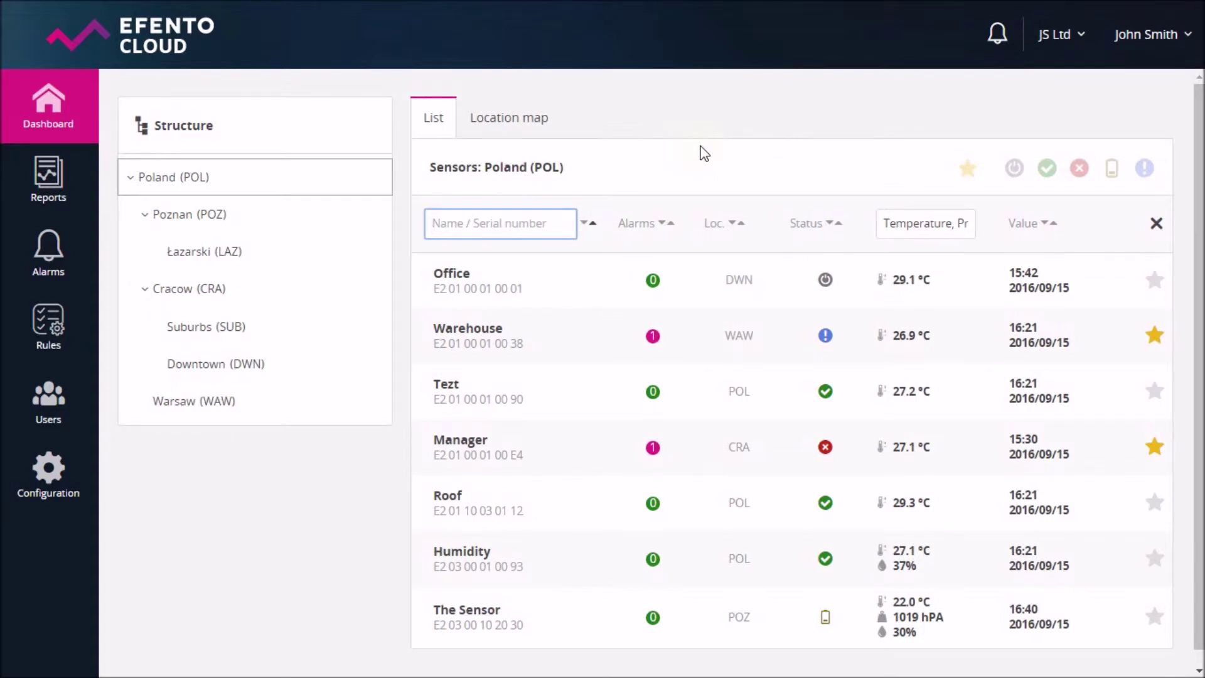
text(Hu)
key(BackSpace)
key(BackSpace)
text(E4)
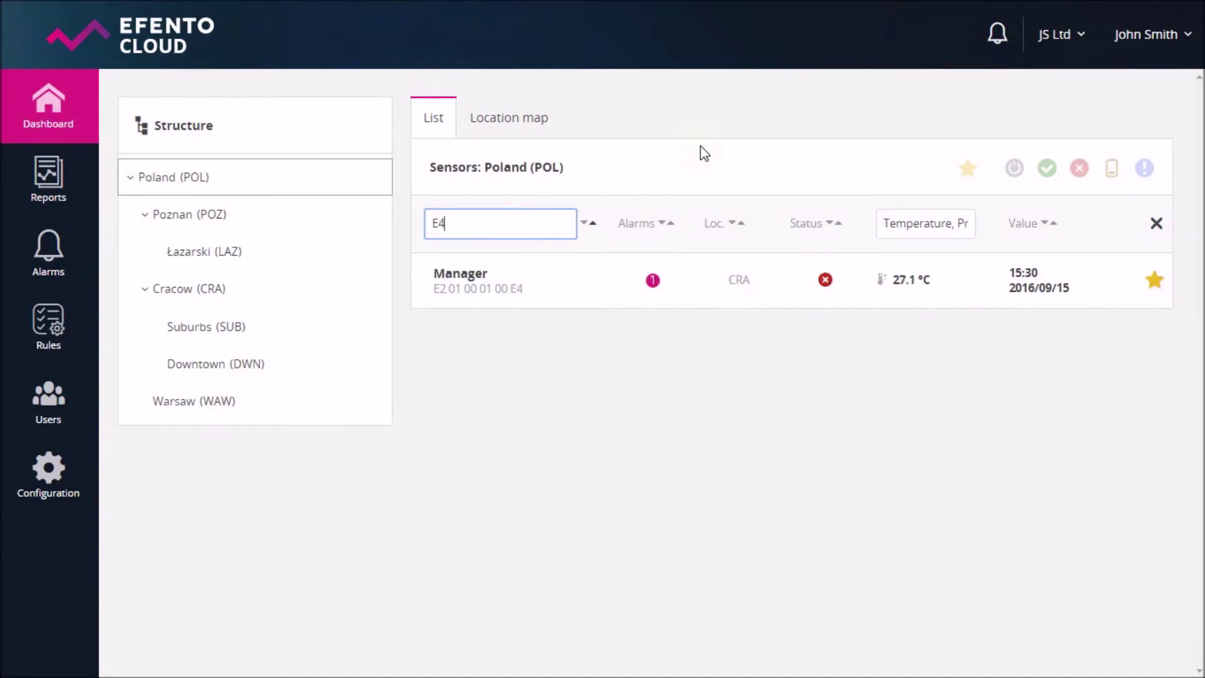
key(BackSpace)
key(BackSpace)
text(a)
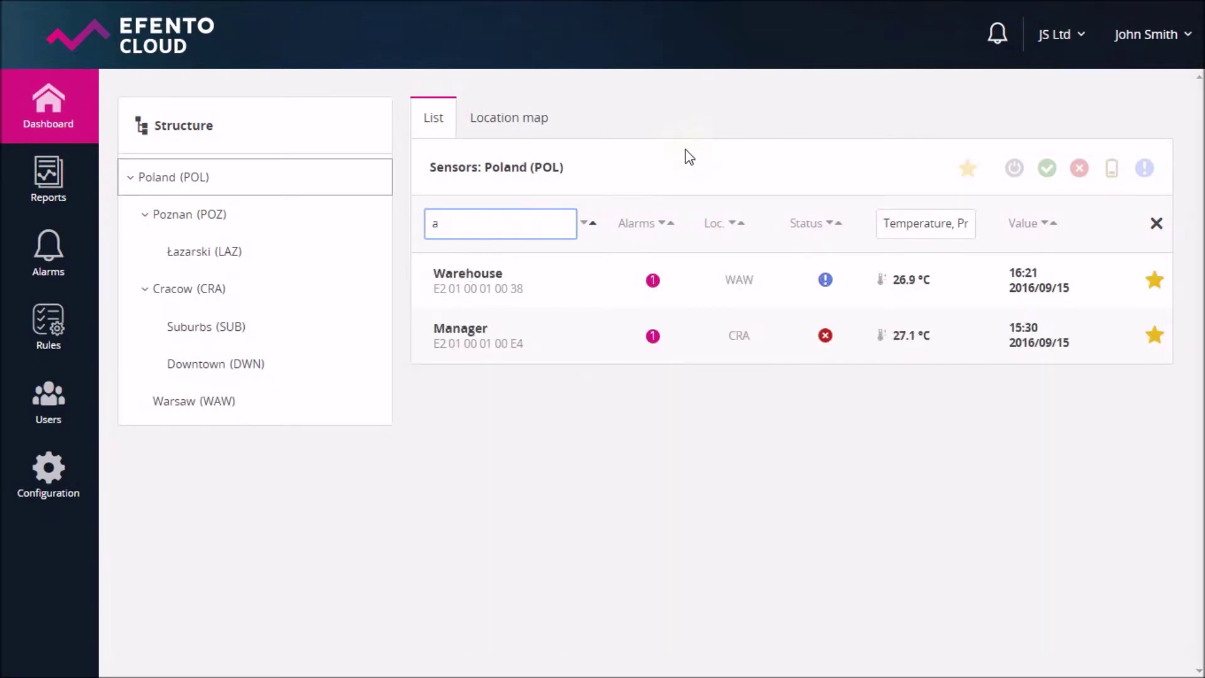
key(BackSpace)
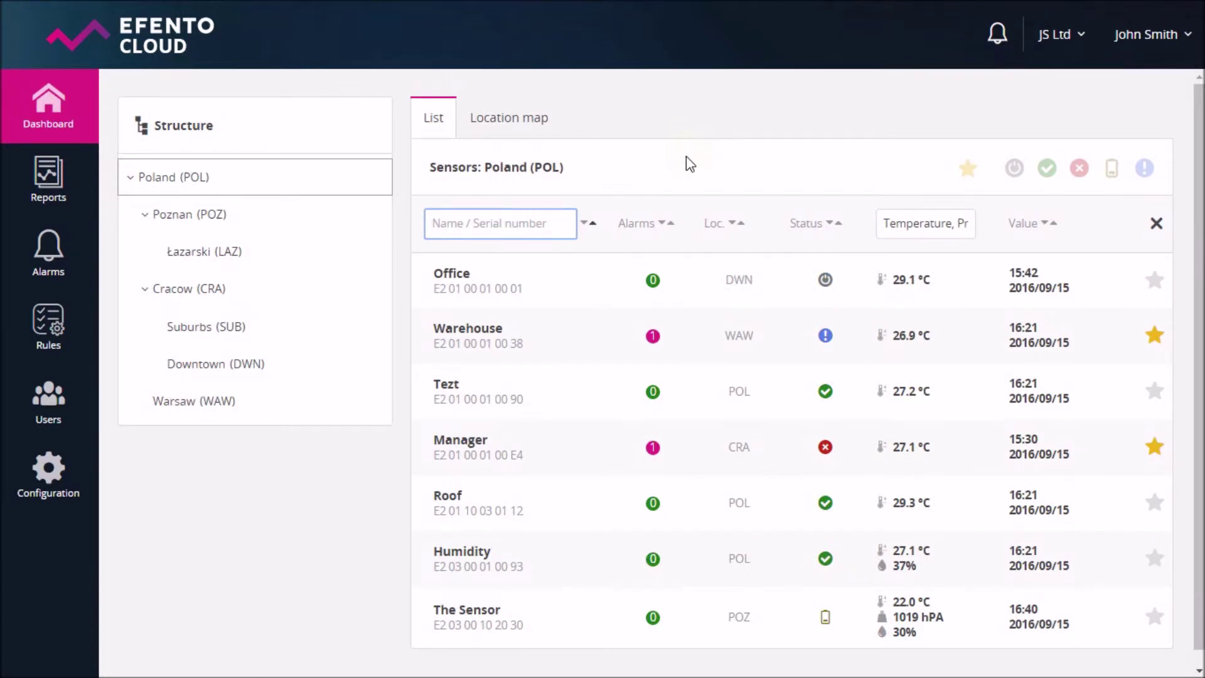
- Sort the sensor list in ascending order by location, and finally by status
click(741, 226)
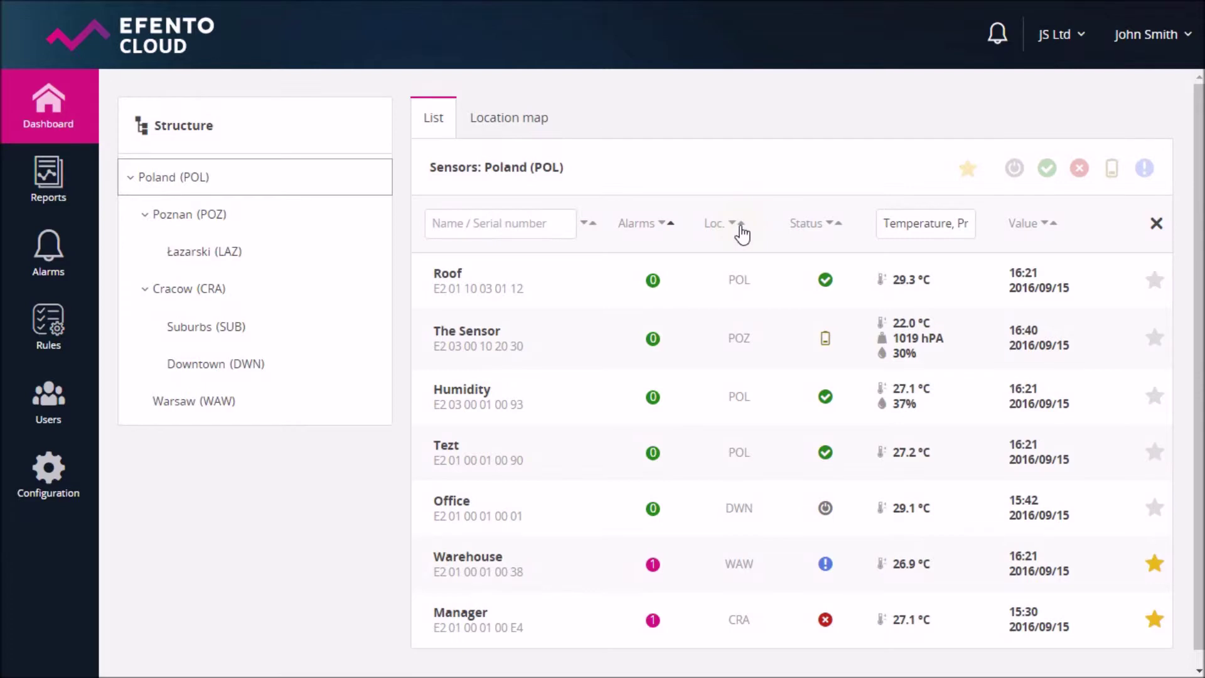
click(838, 224)
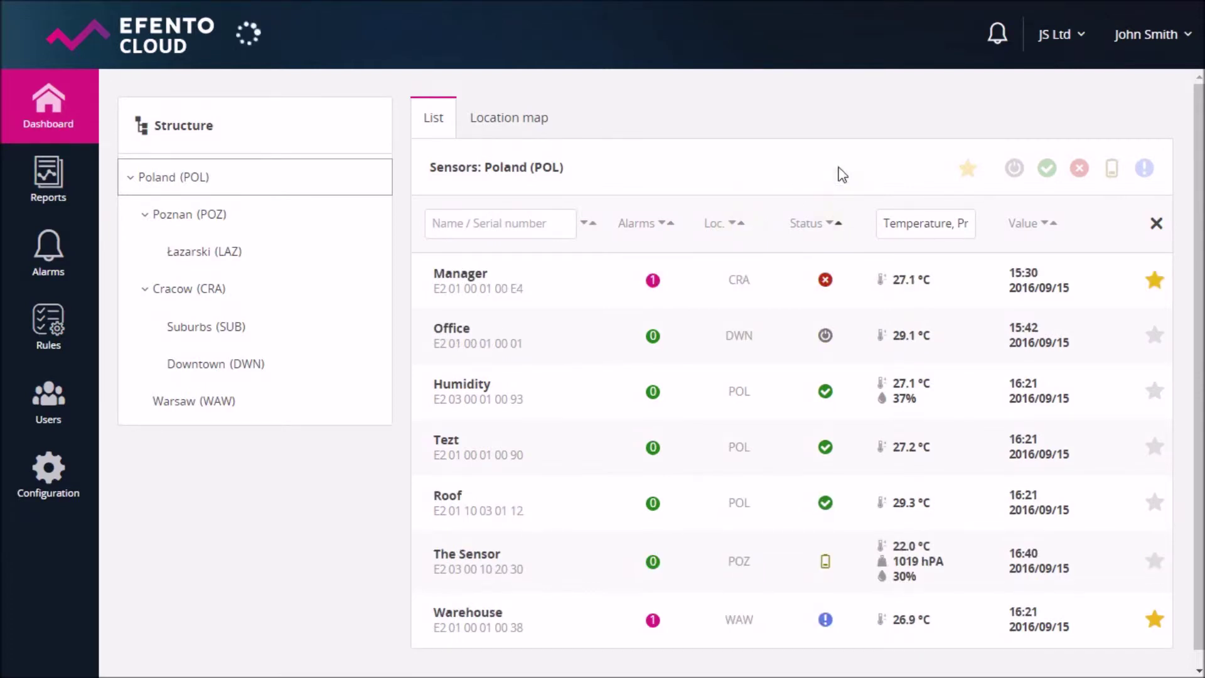
- Filter the sensor list to Humidity measurements only, and switch the filter to Pressure only
click(917, 224)
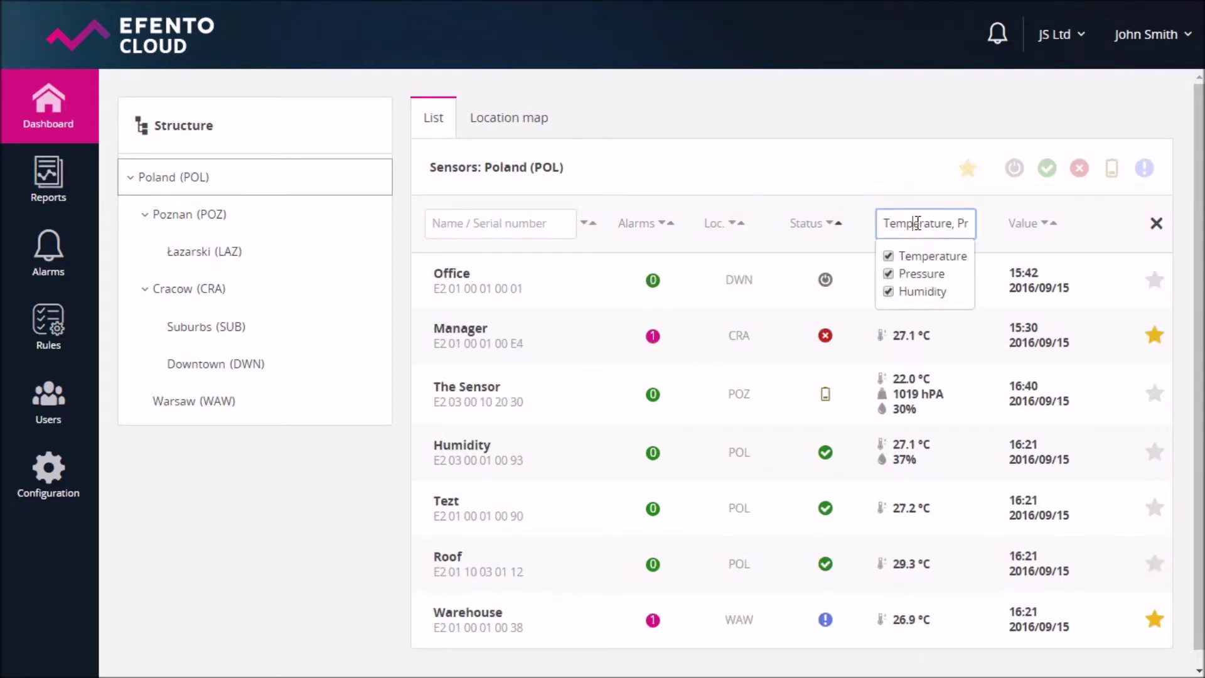
click(888, 256)
click(888, 274)
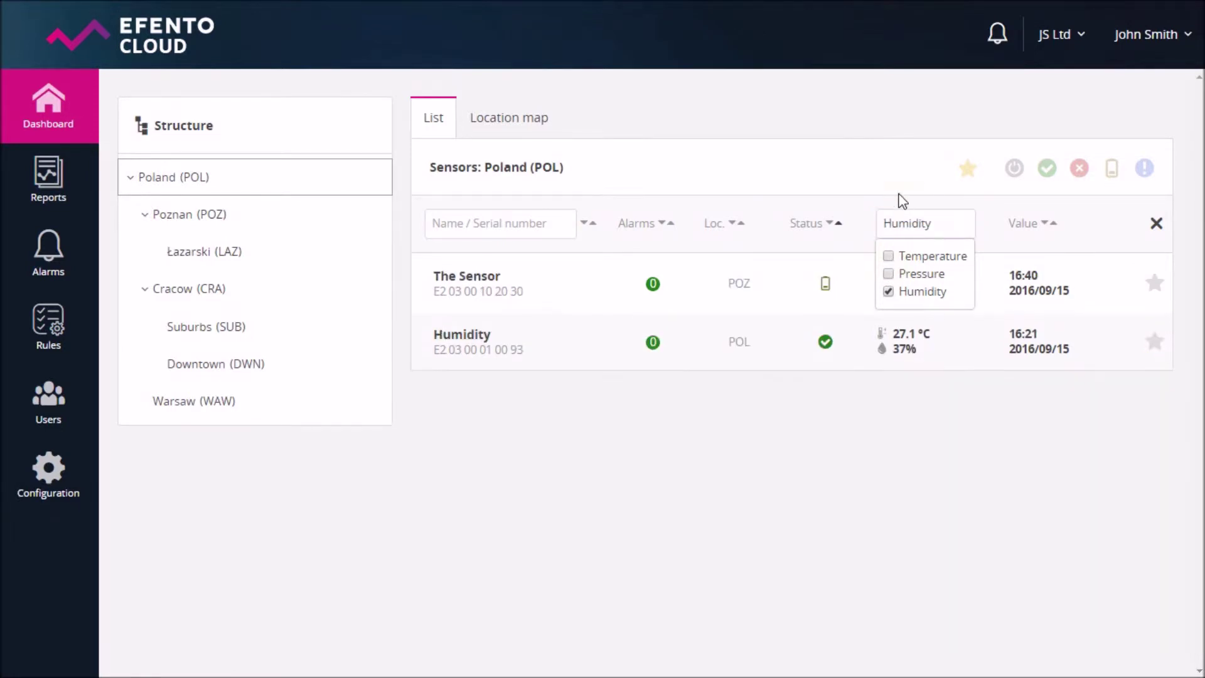
click(888, 274)
click(888, 291)
click(933, 186)
- Include Temperature alongside Pressure in the sensor list's measurement filter
click(936, 224)
click(888, 256)
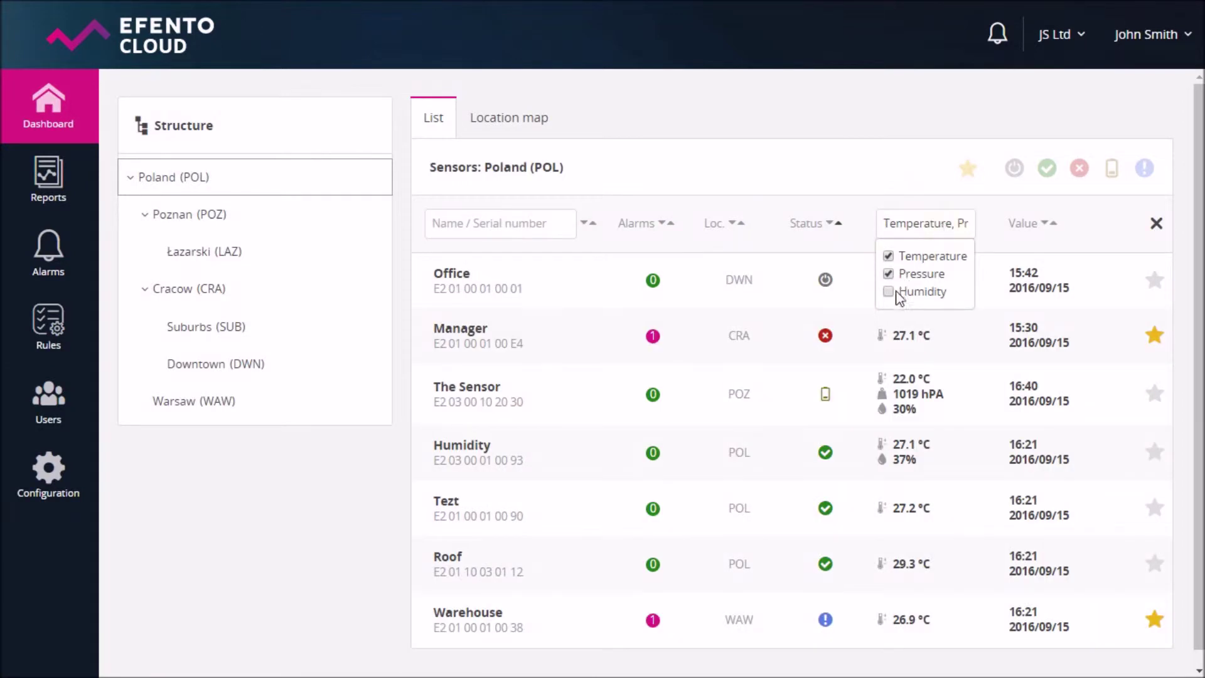
click(888, 179)
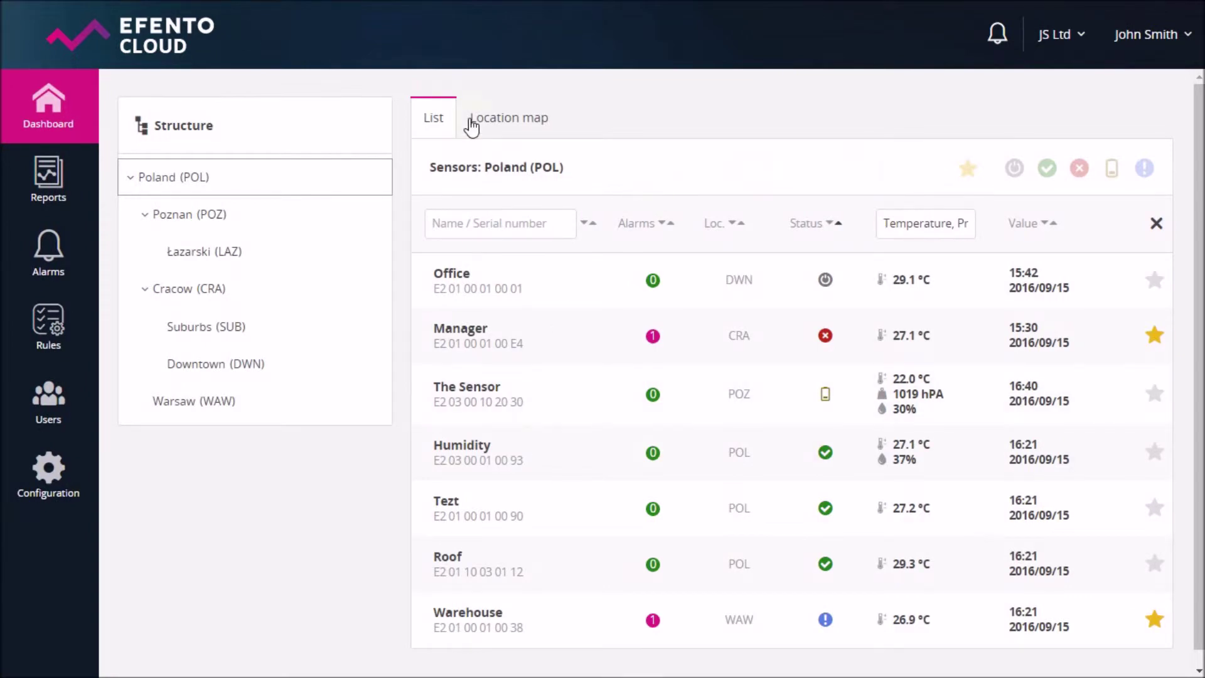
- Open the Tezt sensor's details from the location map and again from the sensor list, closing them each time
click(471, 126)
click(663, 491)
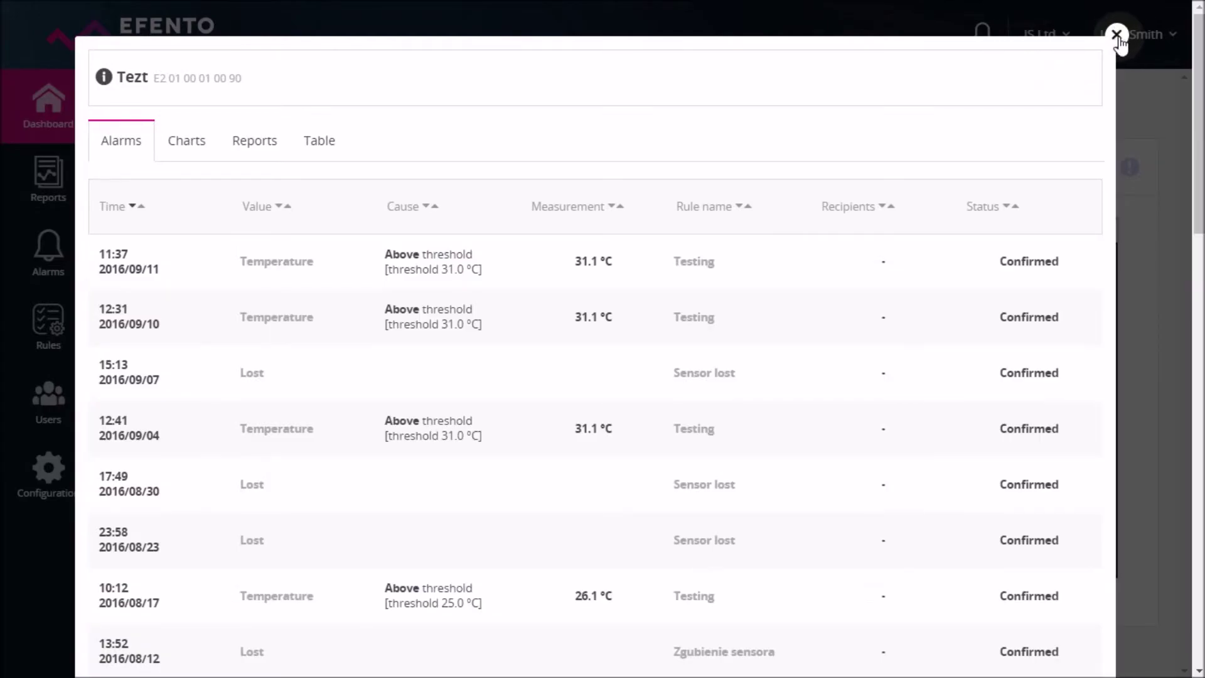
click(1116, 35)
click(427, 118)
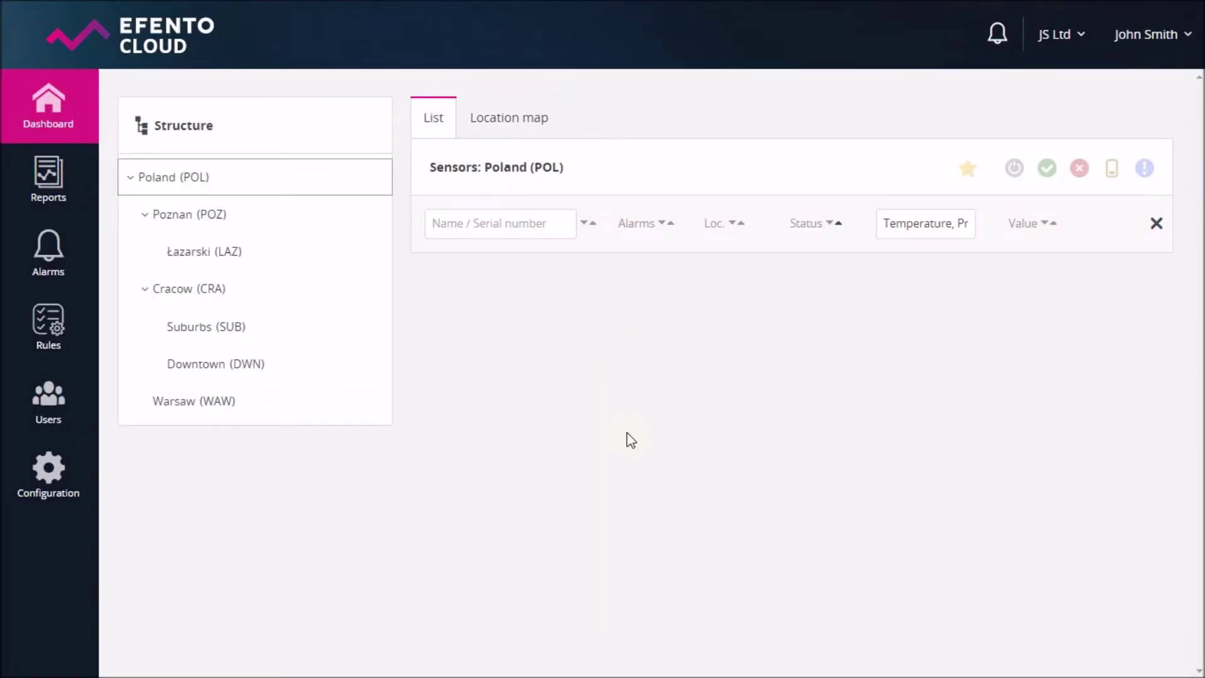
click(527, 523)
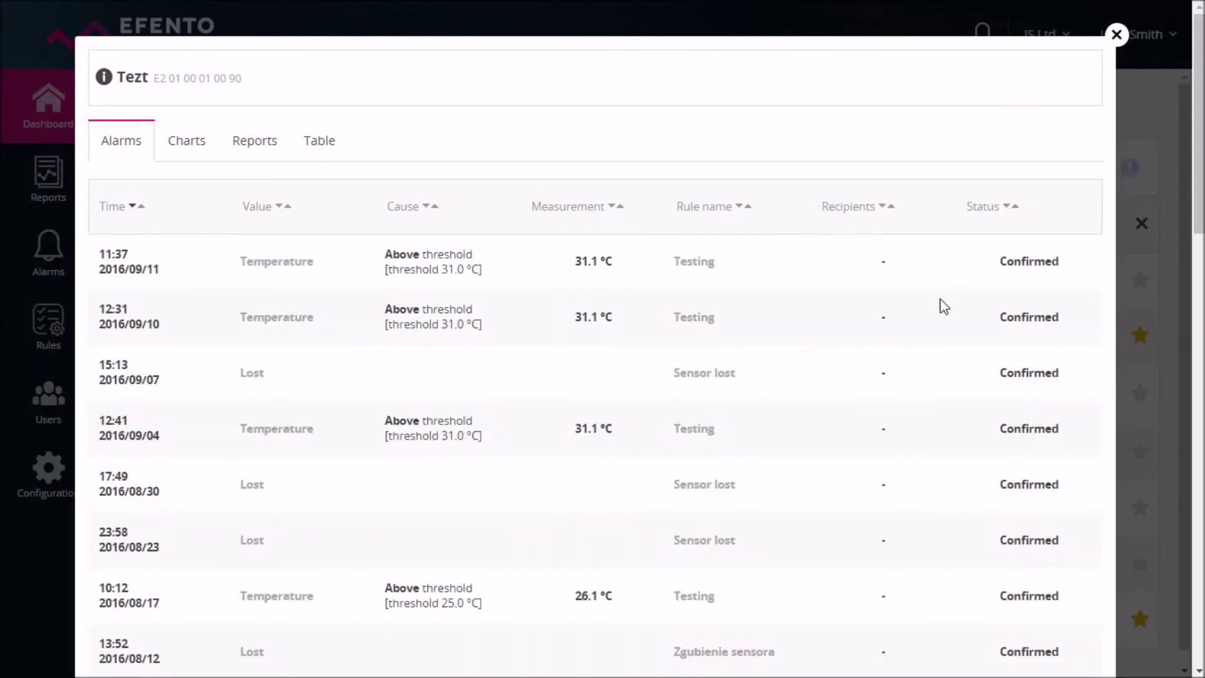
click(1117, 35)
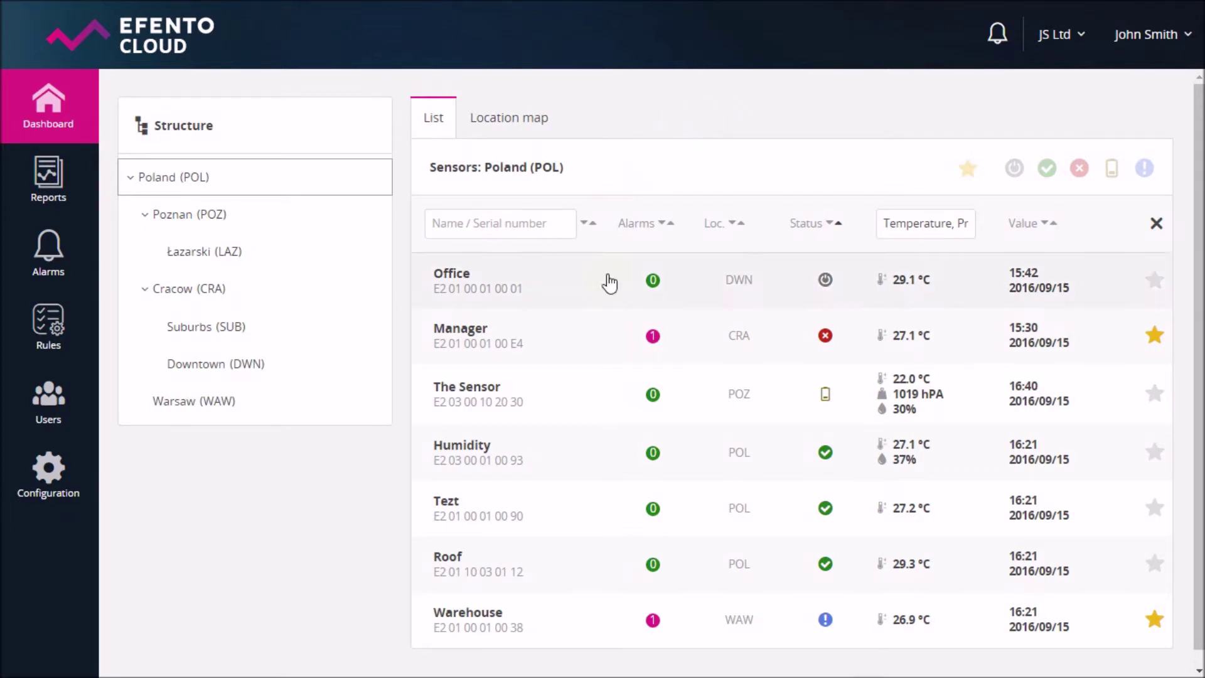
- Open the Humidity sensor's details and display its chart for the Humidity measurement
click(597, 457)
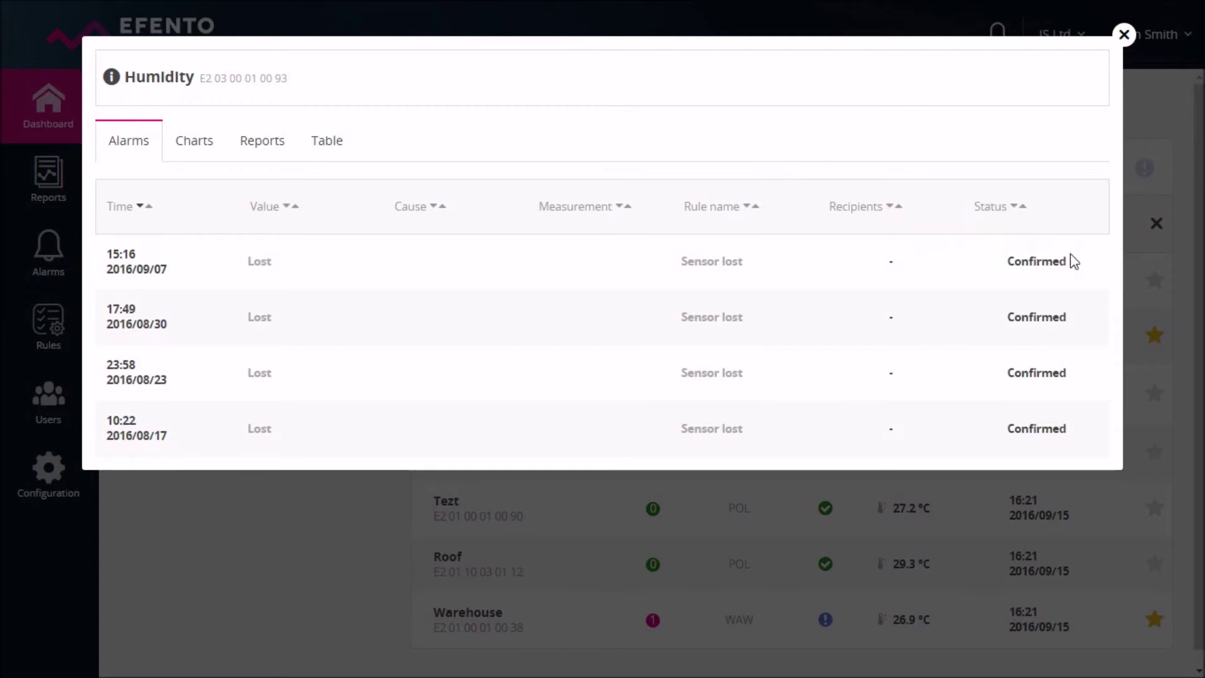
mouse_move(987, 274)
click(208, 148)
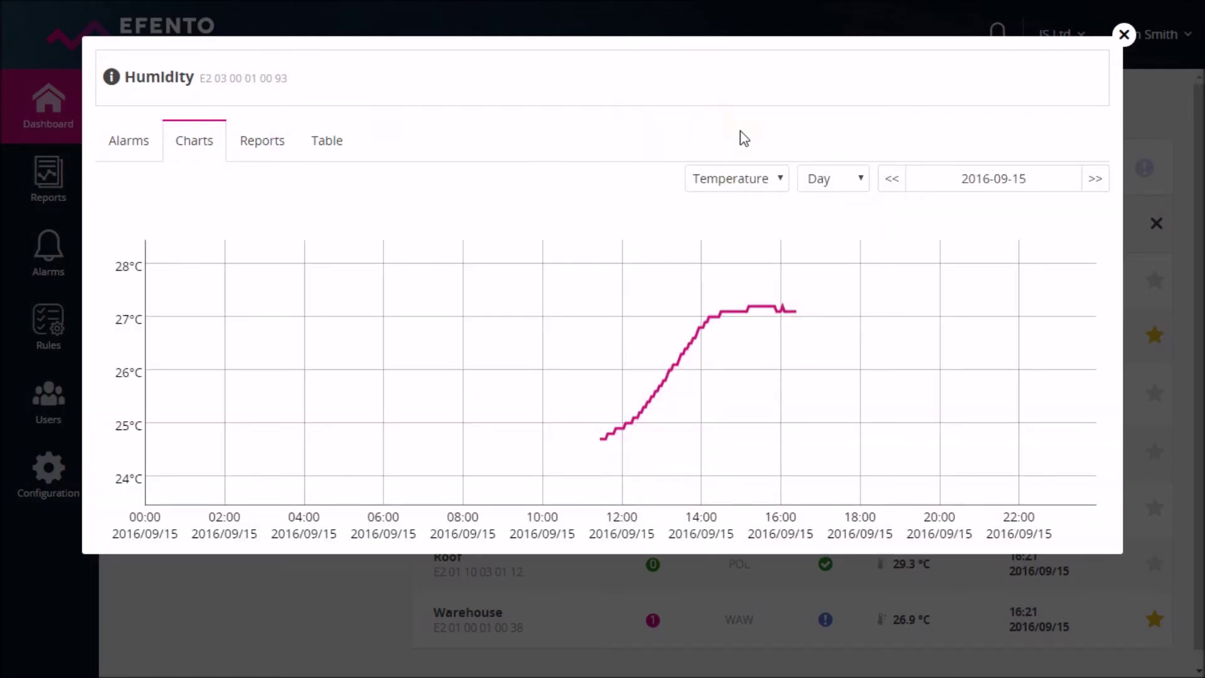
click(770, 181)
click(759, 226)
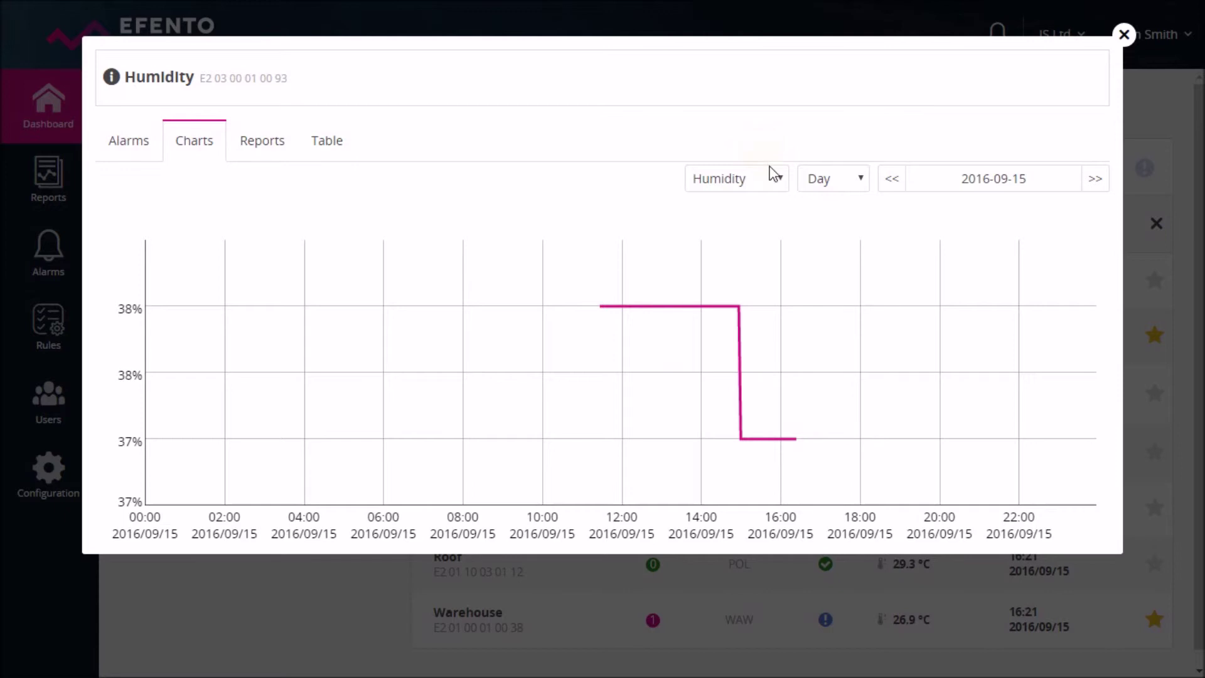
- Chart the sensor's Temperature over a Month and zoom in to about 3–4 September 2016
click(822, 180)
click(829, 237)
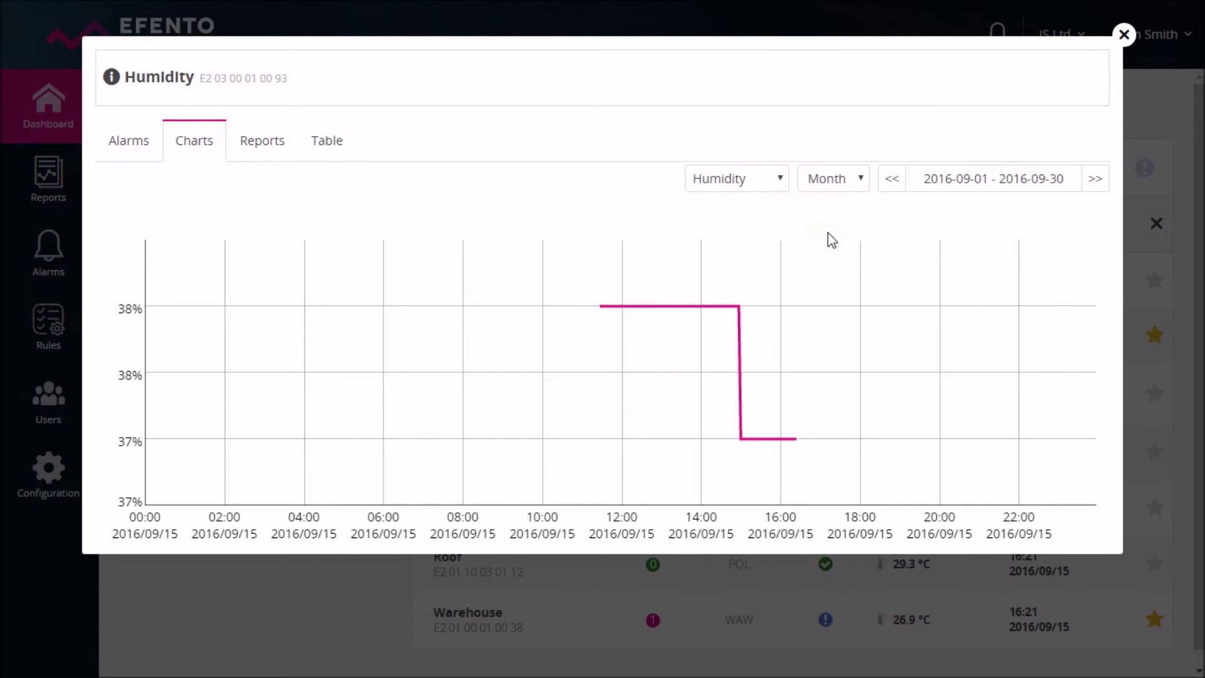
click(778, 182)
click(777, 199)
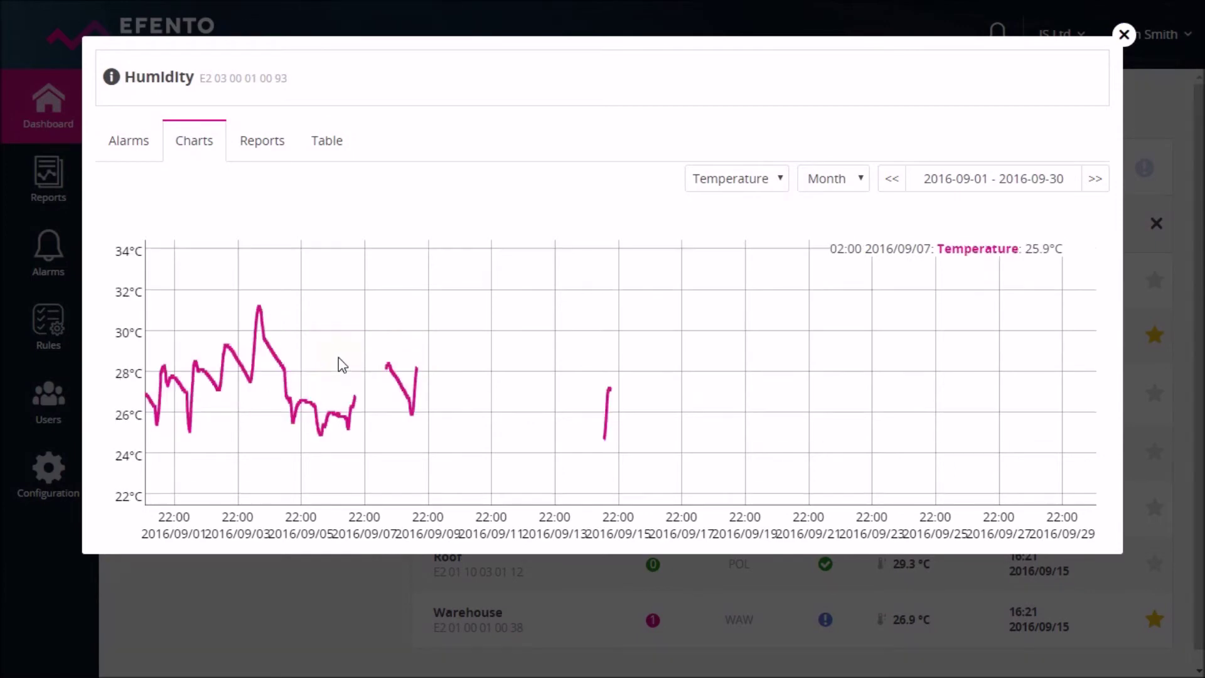
drag(361, 367, 210, 383)
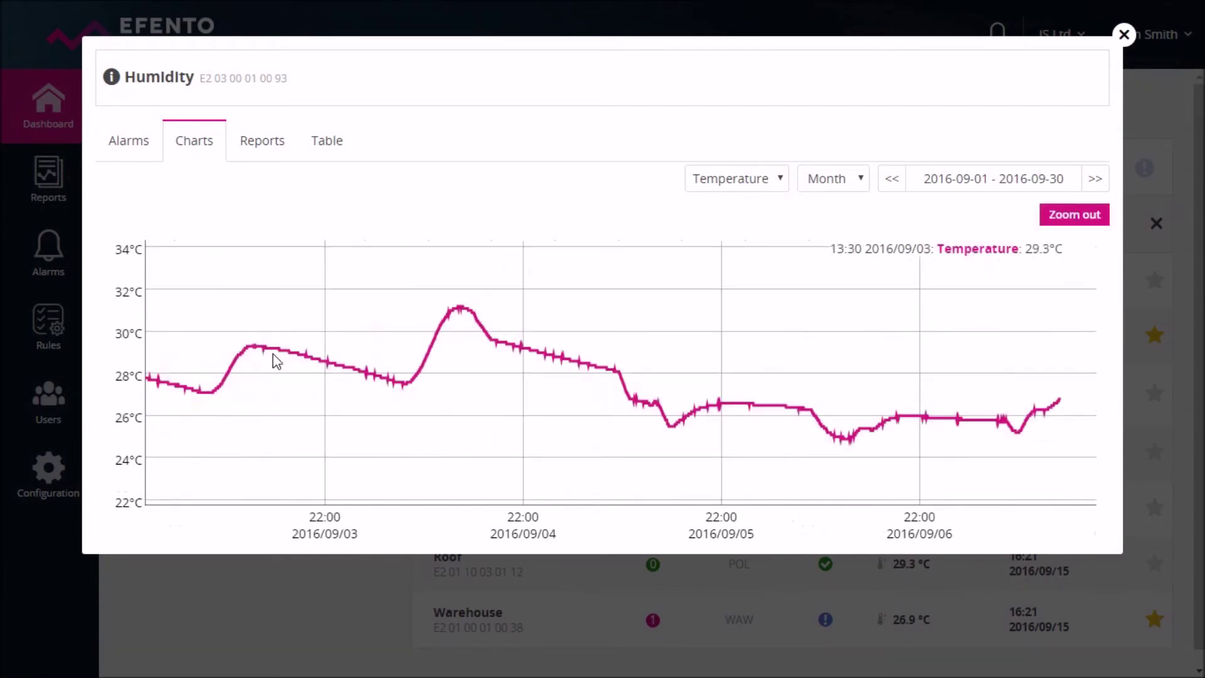
drag(484, 310, 266, 395)
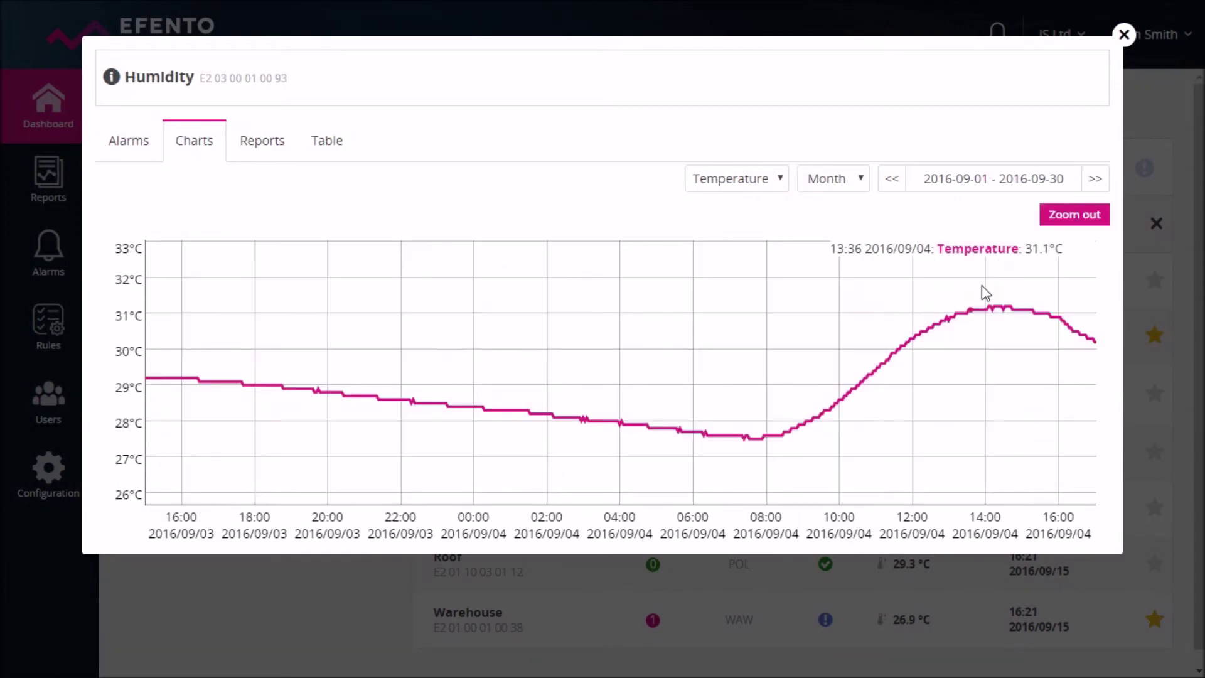
- Zoom the Humidity sensor's temperature chart back out to the full month of September 2016
drag(990, 314, 845, 351)
click(1073, 214)
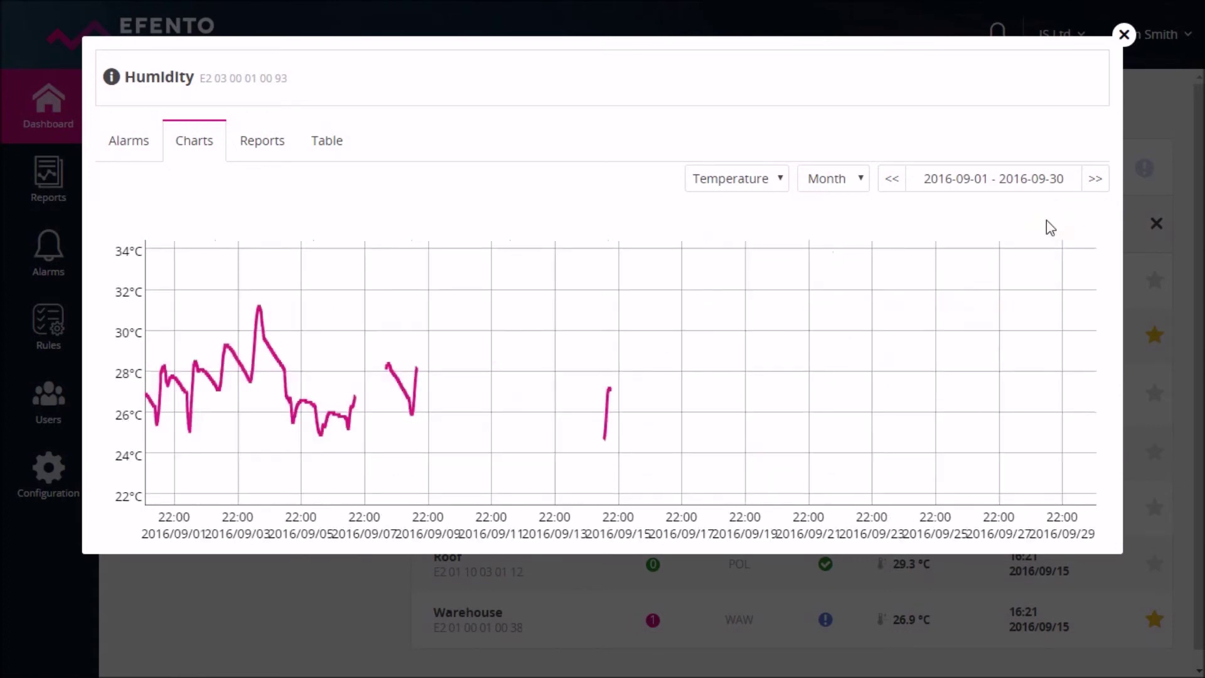
- View the sensor's report export settings, checking the From and To date pickers and the Entry interval options
click(262, 150)
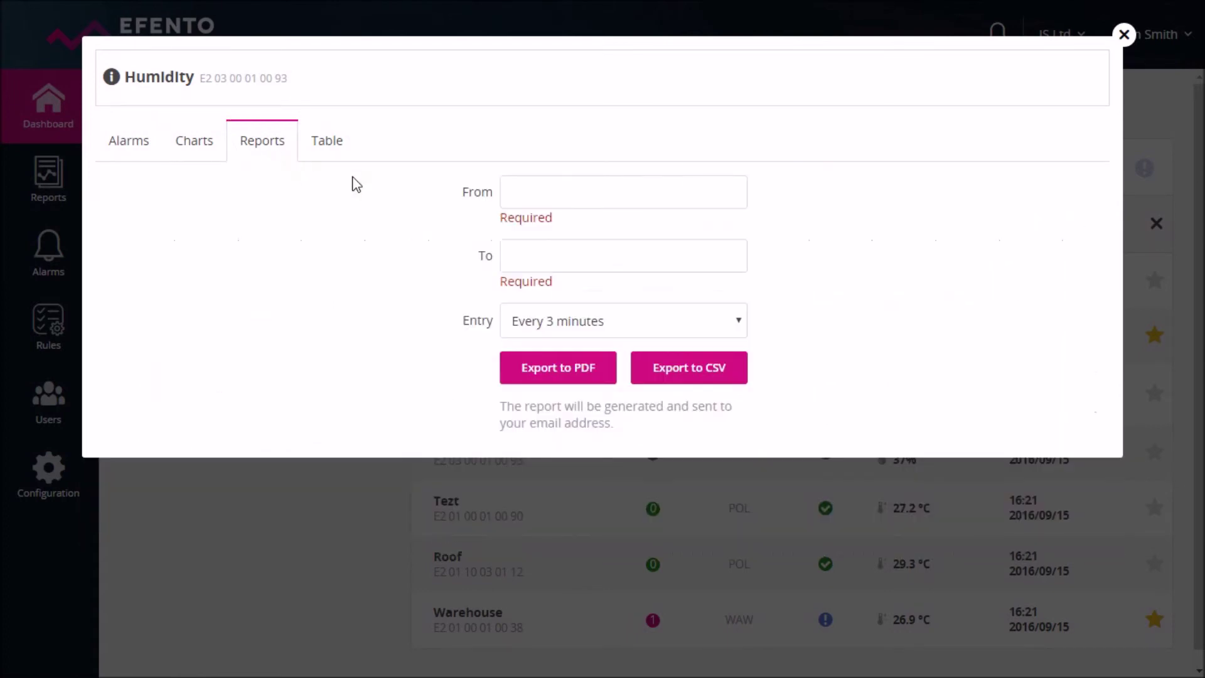
click(565, 188)
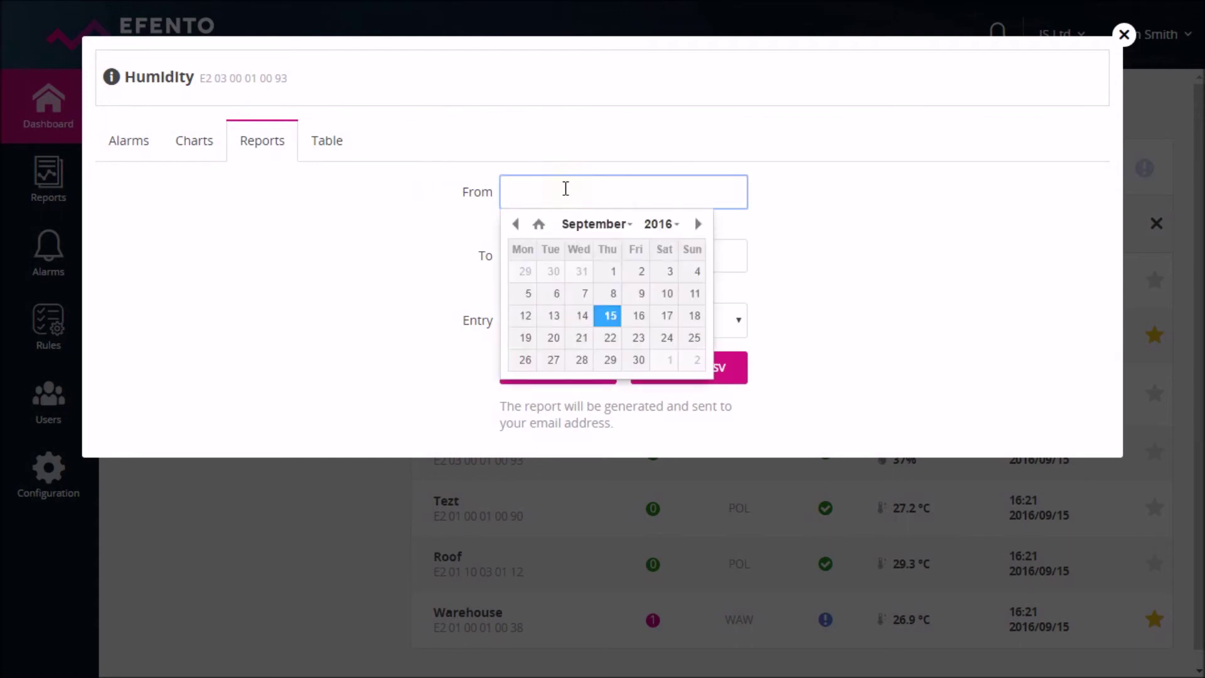
click(448, 218)
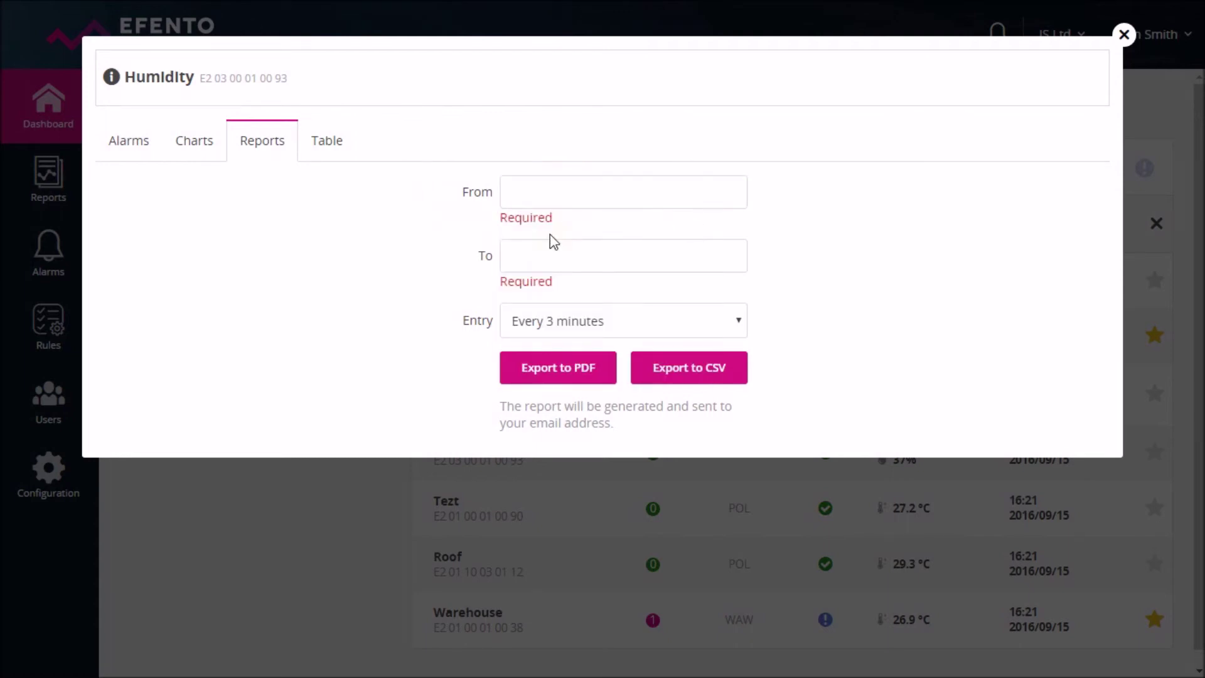
click(555, 253)
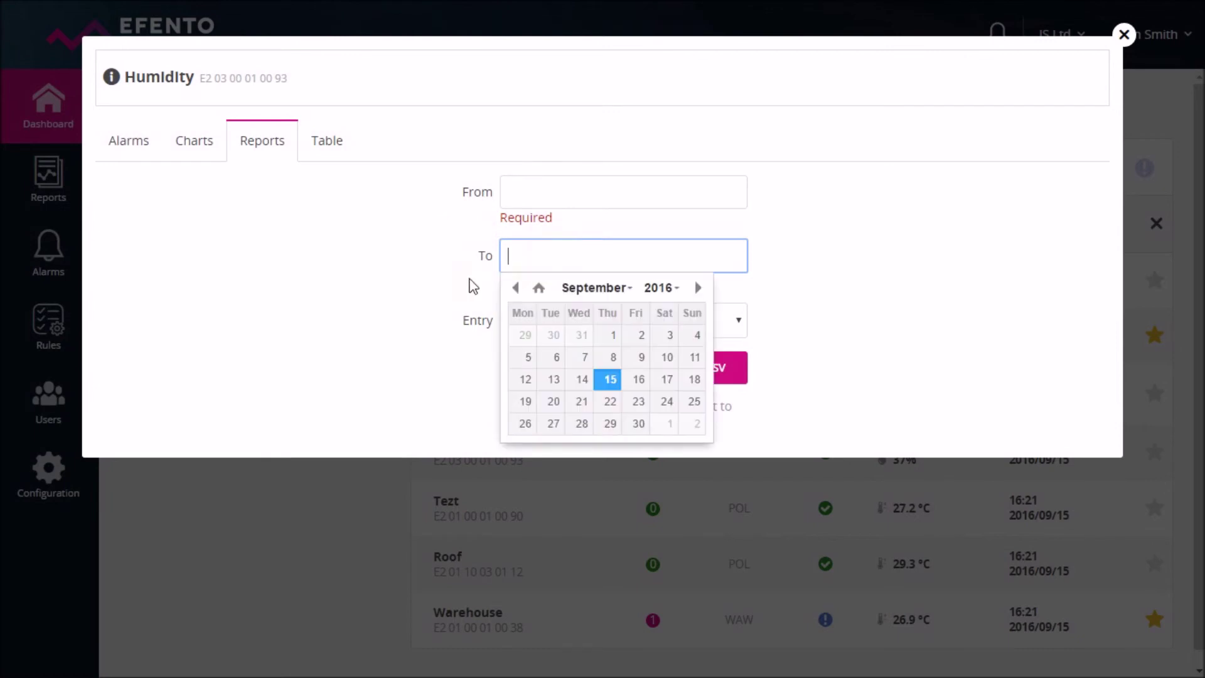
click(424, 306)
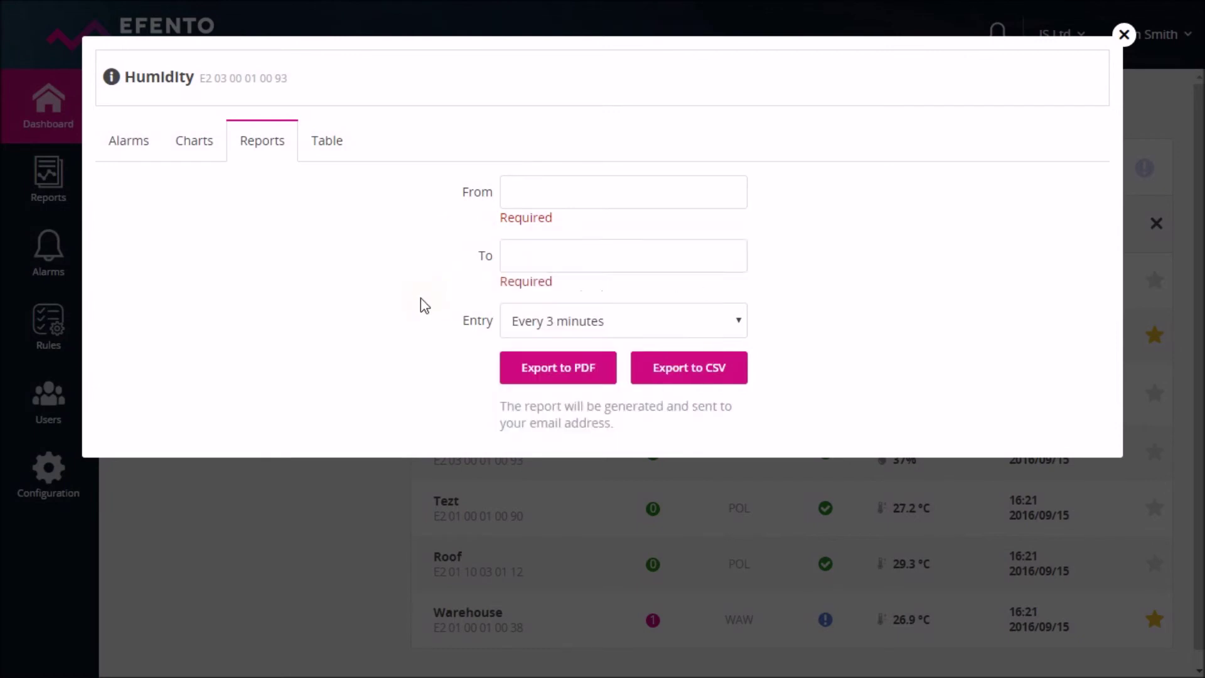
click(554, 323)
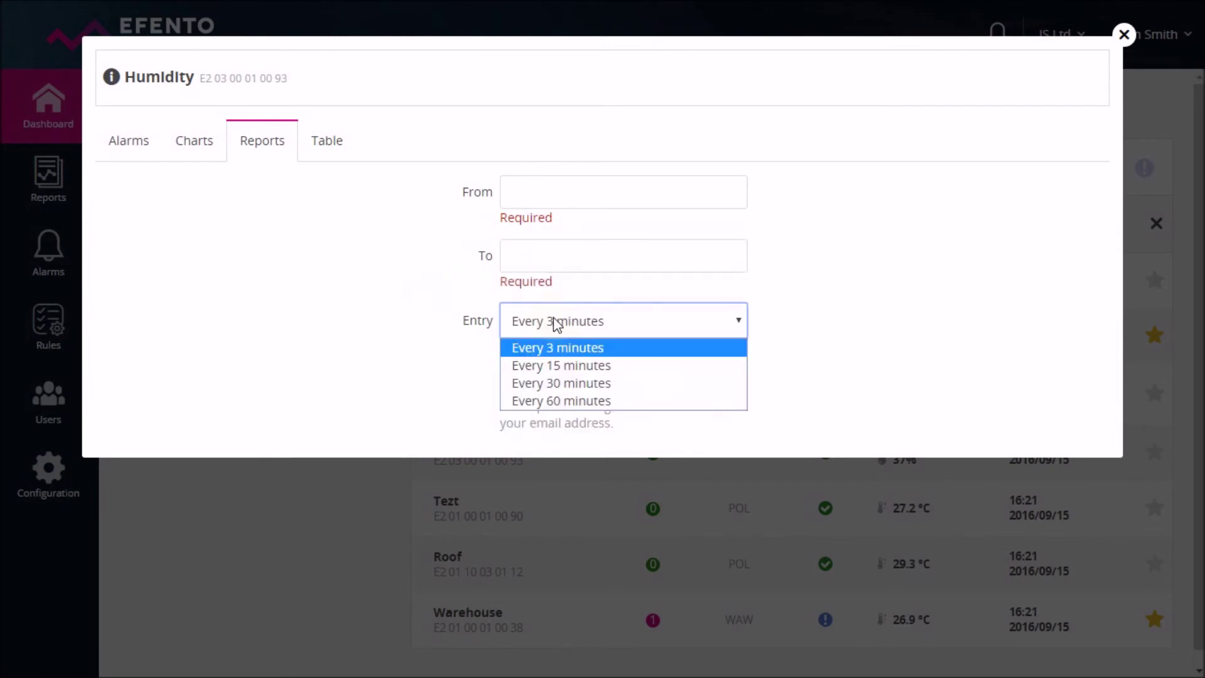
click(554, 322)
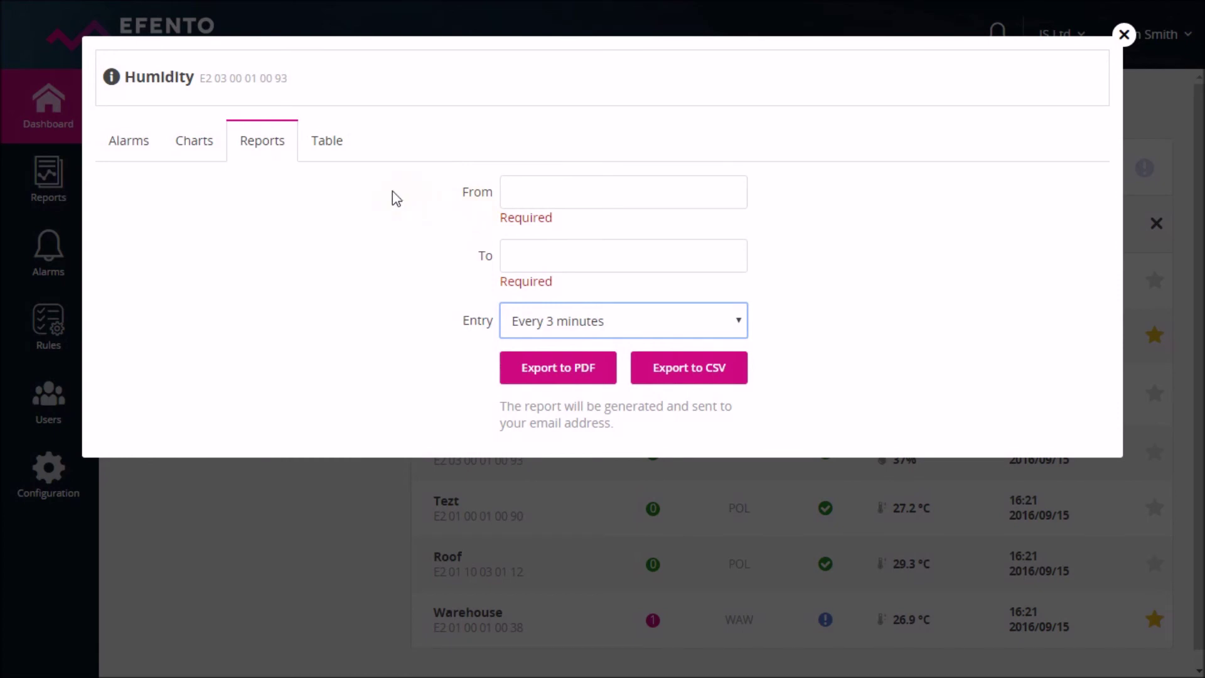
- Display the sensor's measurements as a table and look through the readings for 2016-09-15
click(329, 150)
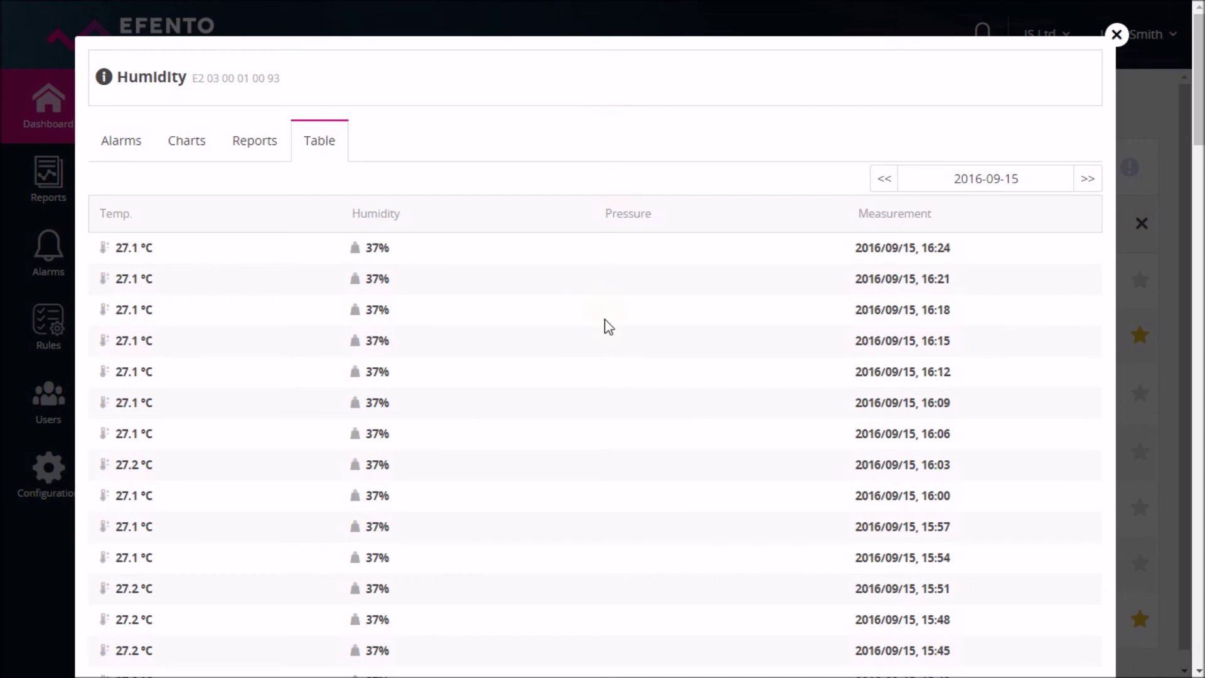
scroll(605, 325, down, 10)
scroll(607, 326, down, 13)
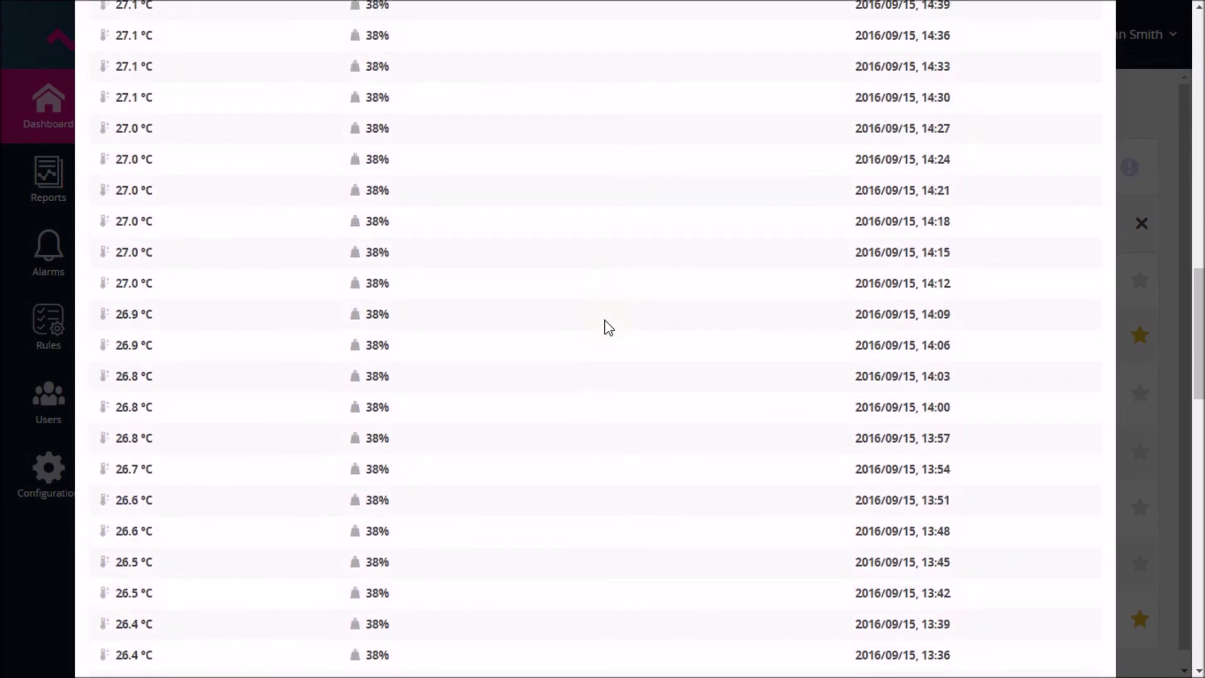
scroll(606, 326, up, 20)
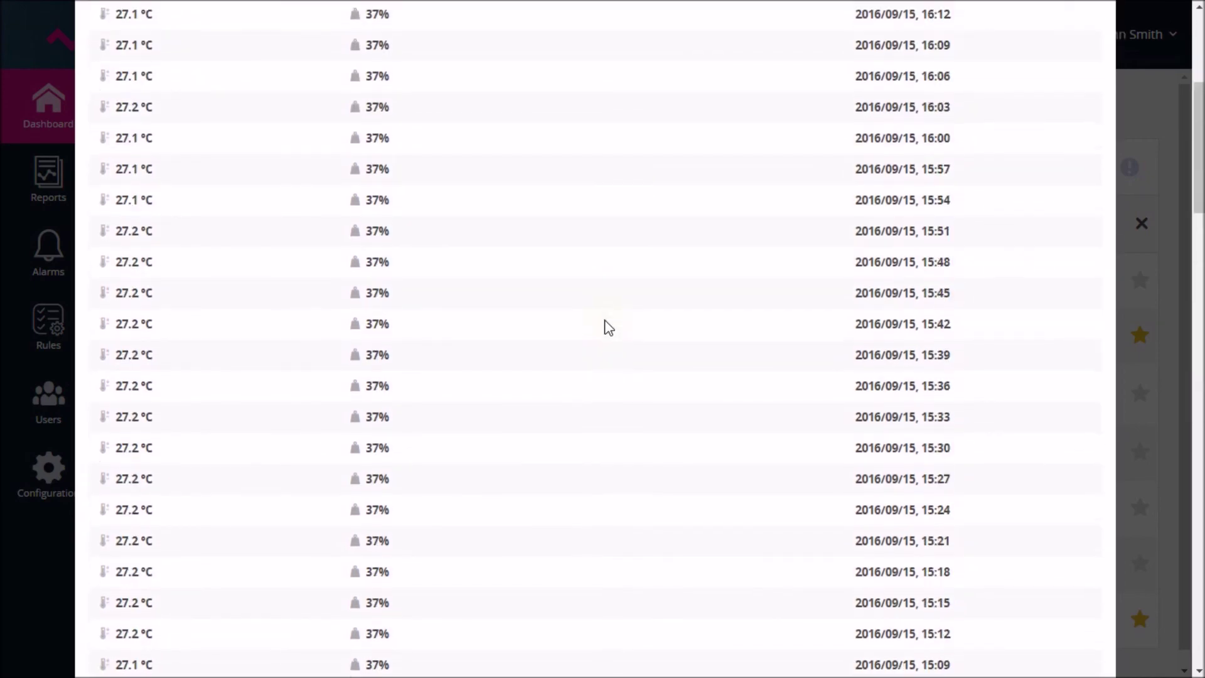
- Set the measurement table's date to 2016-09-05 and look through that day's readings
click(989, 177)
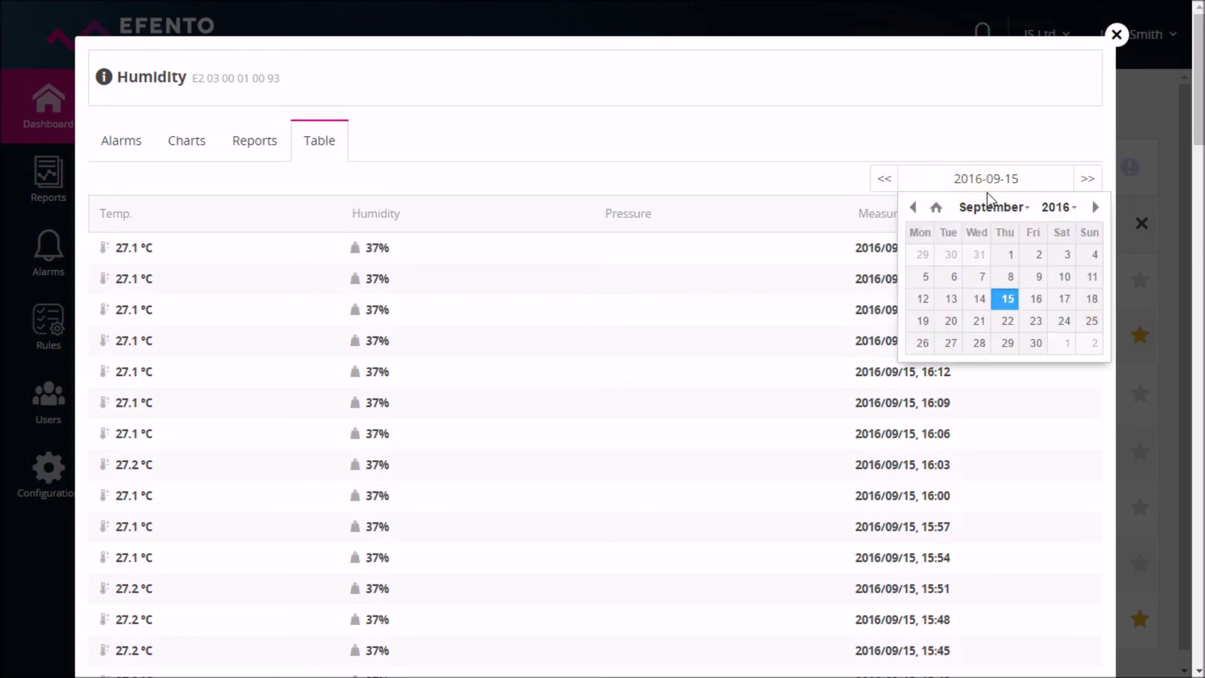
click(946, 278)
click(908, 157)
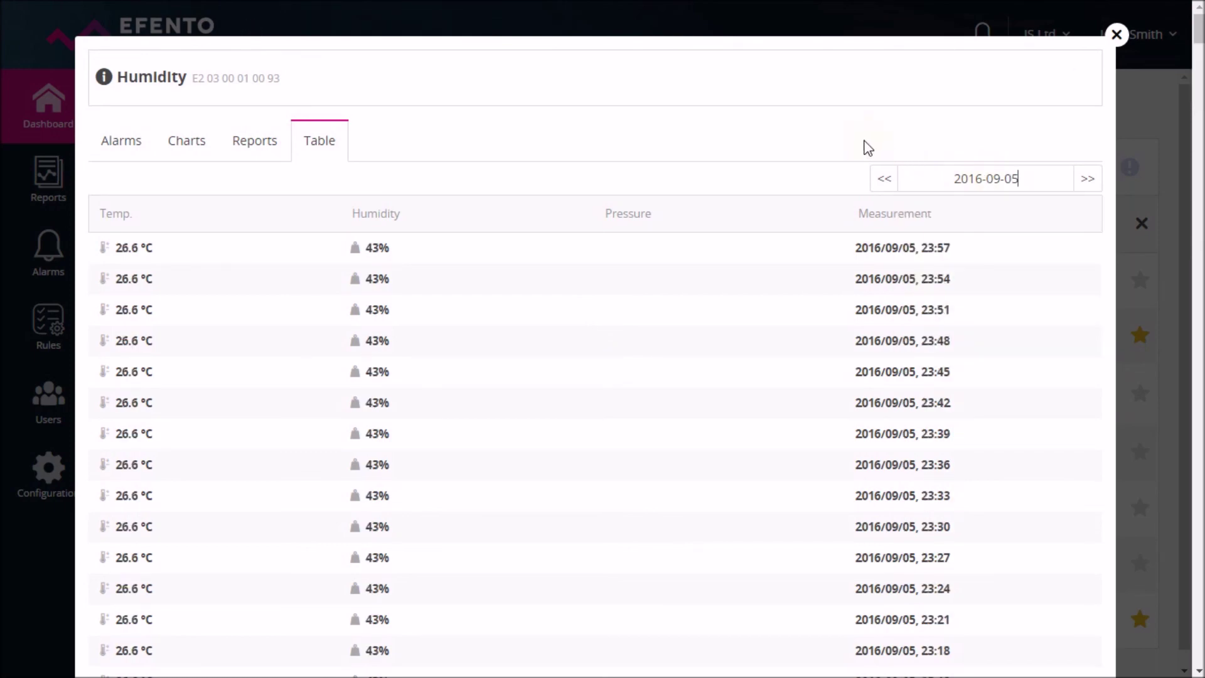
scroll(781, 269, down, 4)
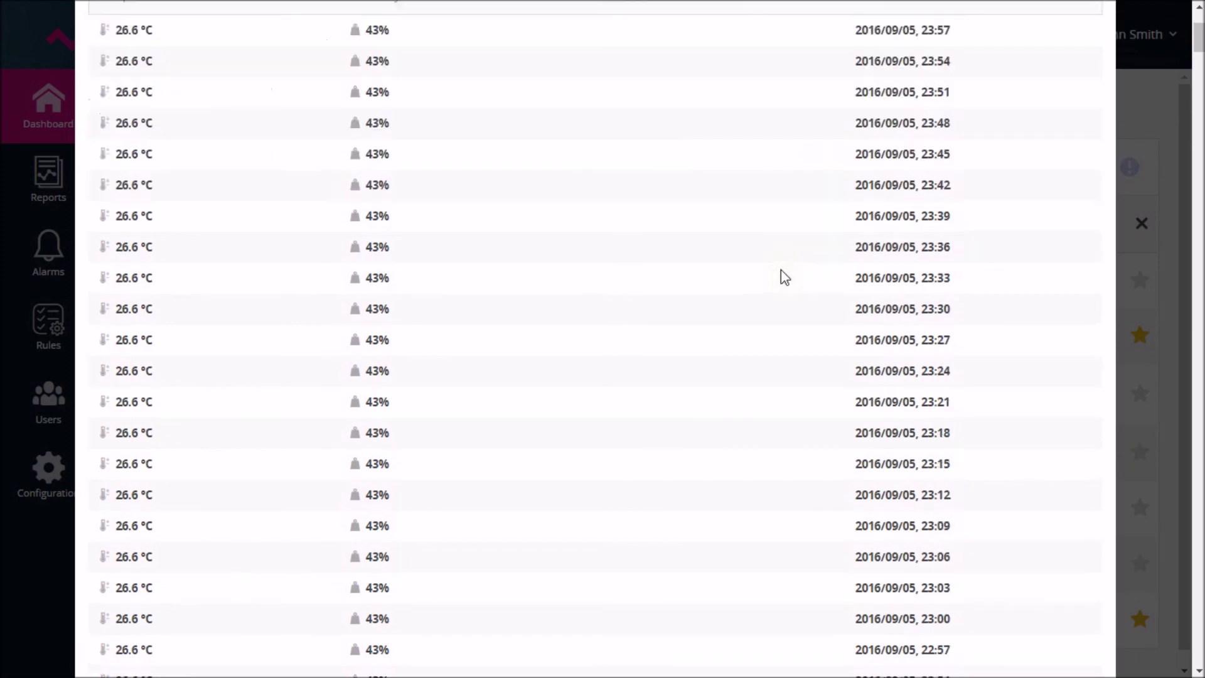
scroll(781, 269, up, 4)
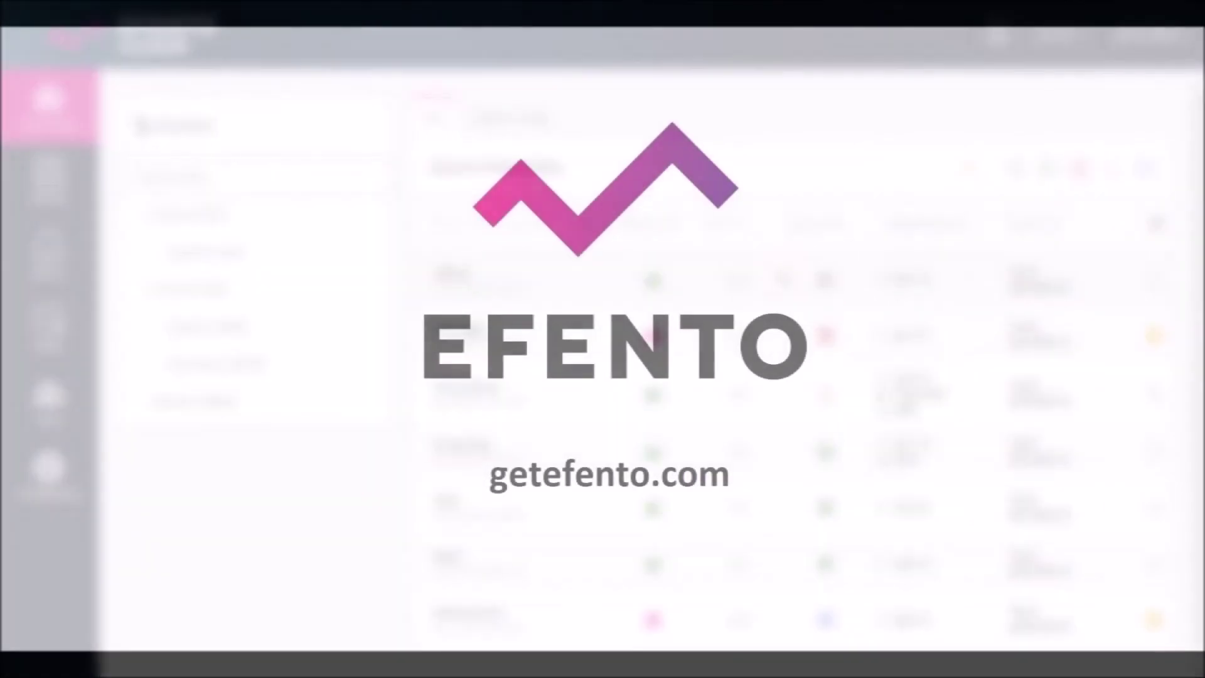